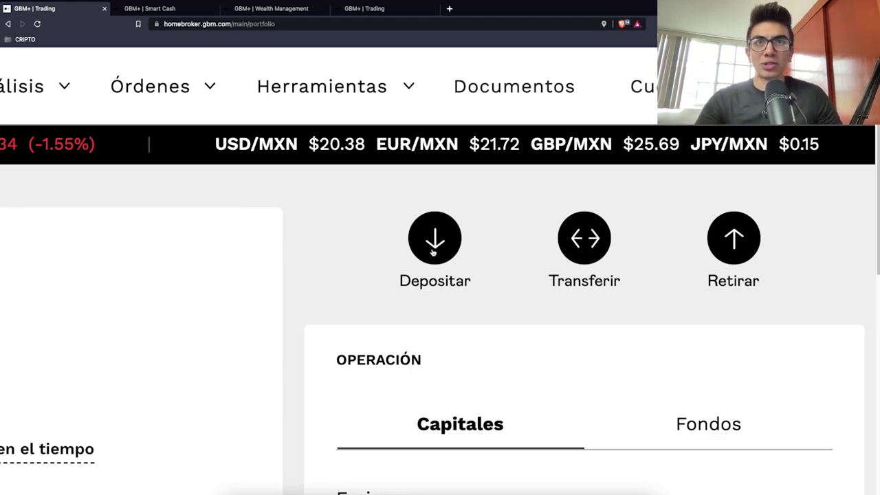
# Display the deposit instructions for the trading account and copy its CLABE number
pyautogui.hotkey('ctrl', '-')
pyautogui.hotkey('ctrl', '-')
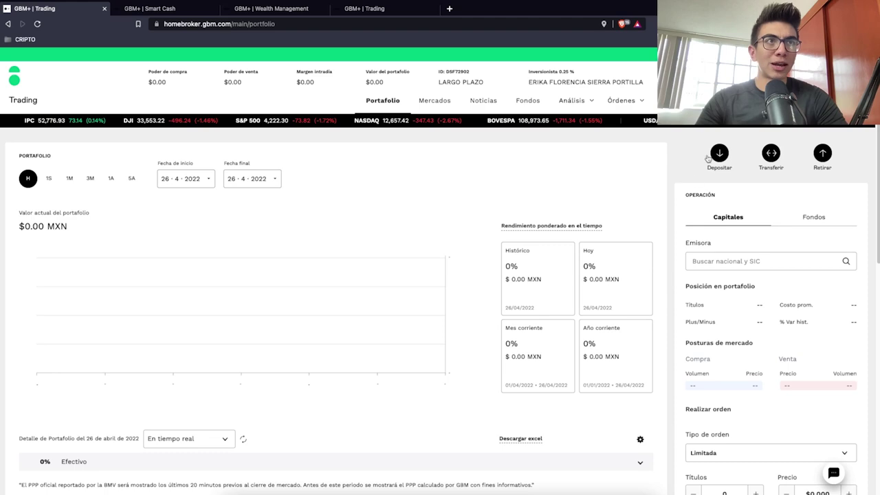
pyautogui.click(711, 158)
pyautogui.keyDown('ctrl'); pyautogui.scroll(5, 767, 196); pyautogui.keyUp('ctrl')
pyautogui.scroll(3, 767, 196)
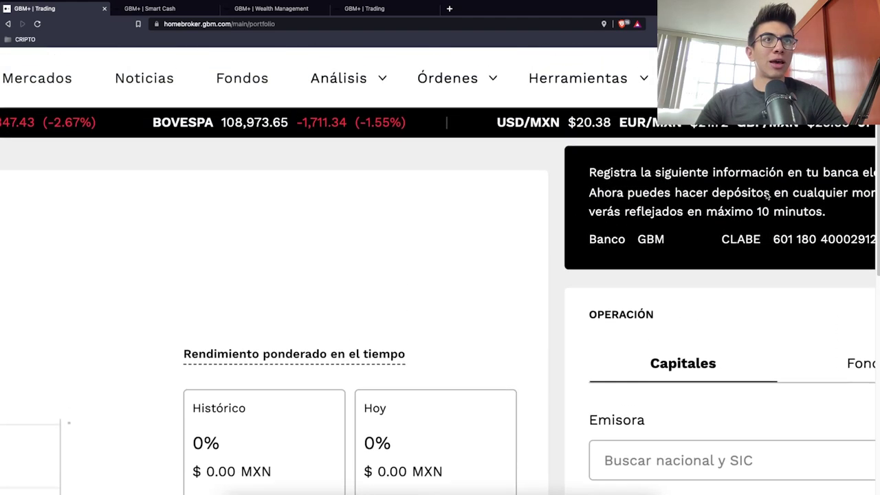
pyautogui.hscroll(5, 766, 196)
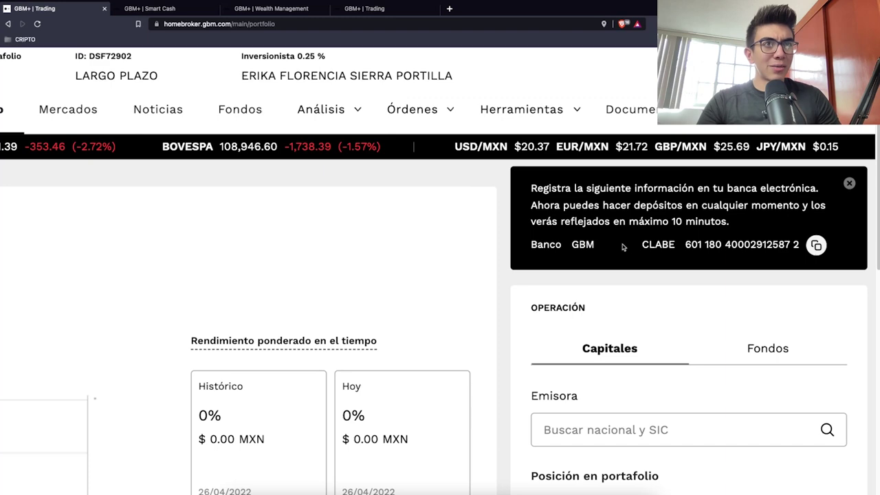
pyautogui.moveTo(646, 244); pyautogui.dragTo(815, 245)
pyautogui.click(816, 245)
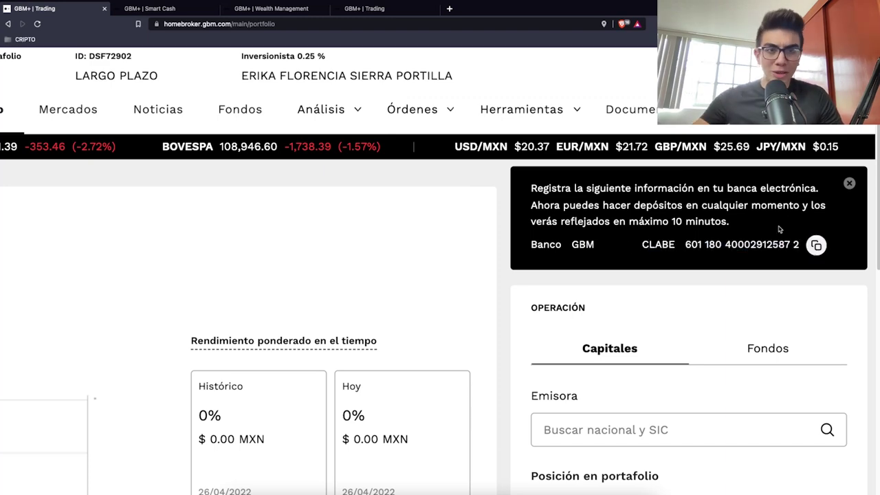
pyautogui.hotkey('ctrl', '0')
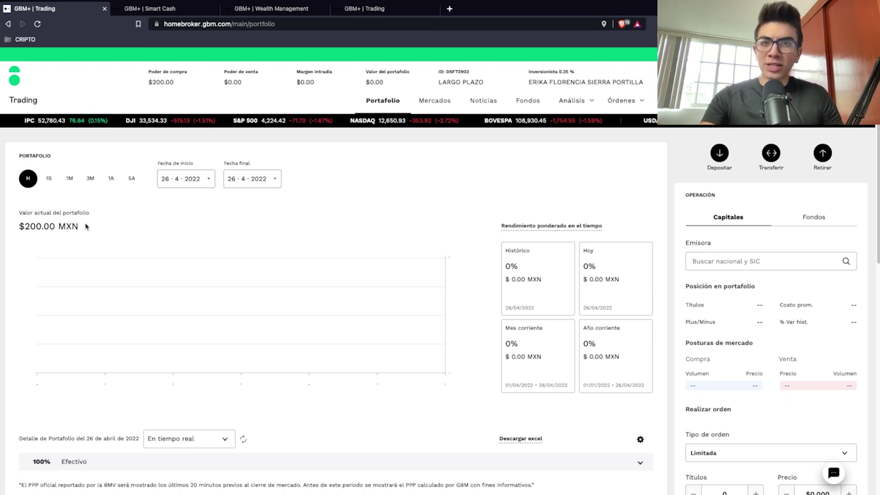
# Examine the current portfolio value and compare the Capitales and Fondos options of the Operación form
pyautogui.moveTo(16, 229); pyautogui.dragTo(88, 228)
pyautogui.click(754, 317)
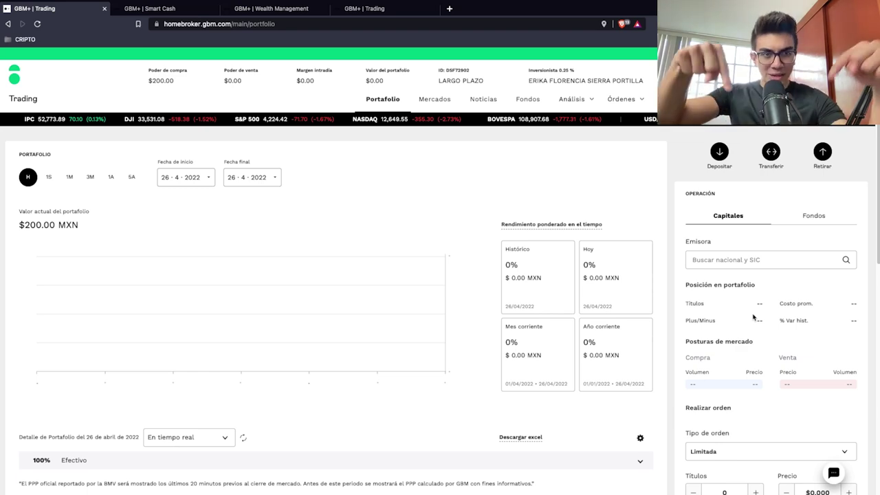
pyautogui.keyDown('ctrl'); pyautogui.scroll(2, 754, 317); pyautogui.keyUp('ctrl')
pyautogui.scroll(5, 753, 317)
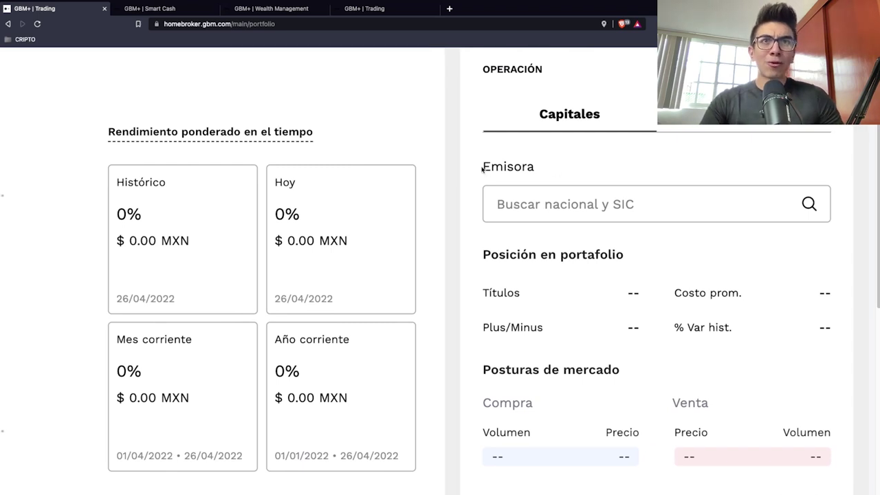
pyautogui.moveTo(484, 170); pyautogui.dragTo(532, 169)
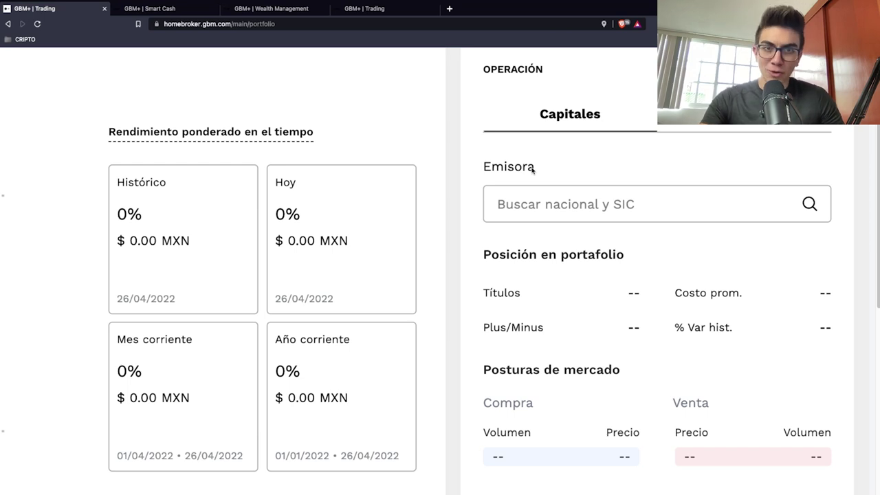
pyautogui.click(532, 169)
pyautogui.scroll(1, 532, 170)
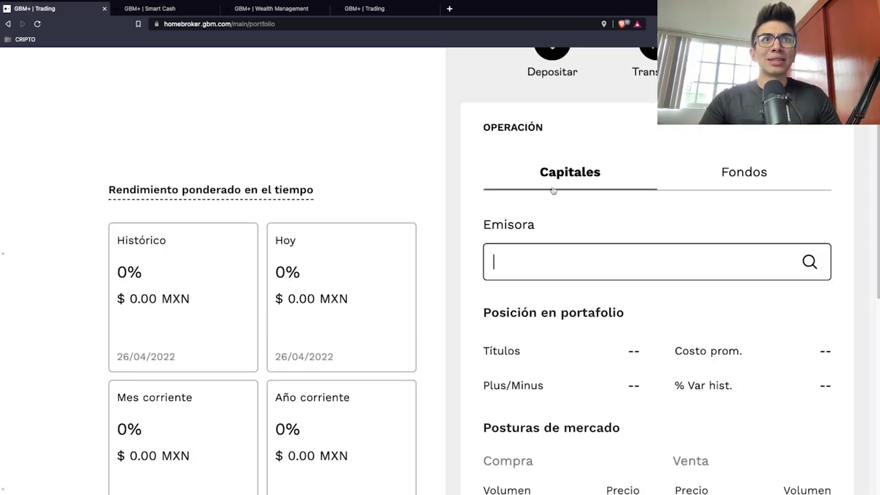
pyautogui.click(743, 177)
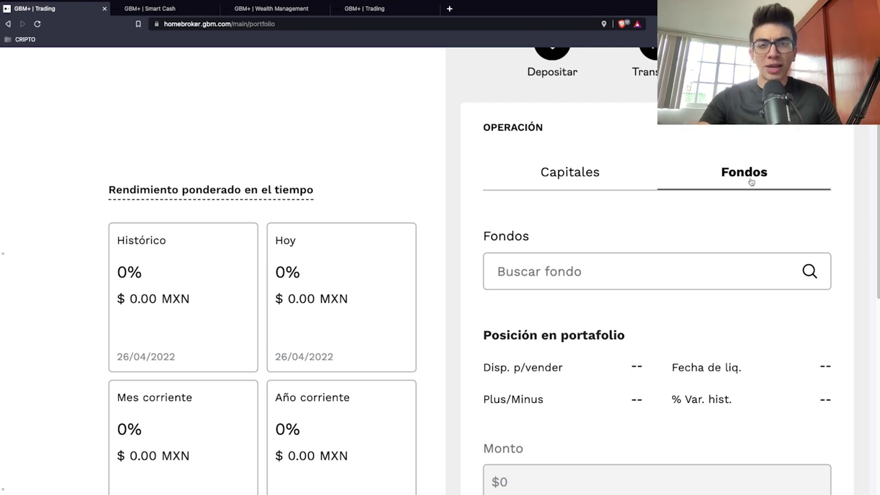
pyautogui.click(617, 182)
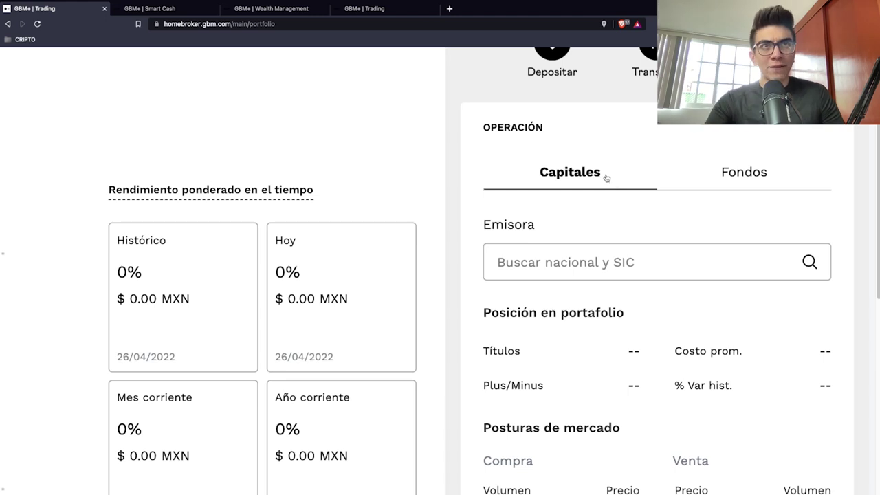
# Search for the issuer CARSO and select GCARSO A1 for the order
pyautogui.click(549, 263)
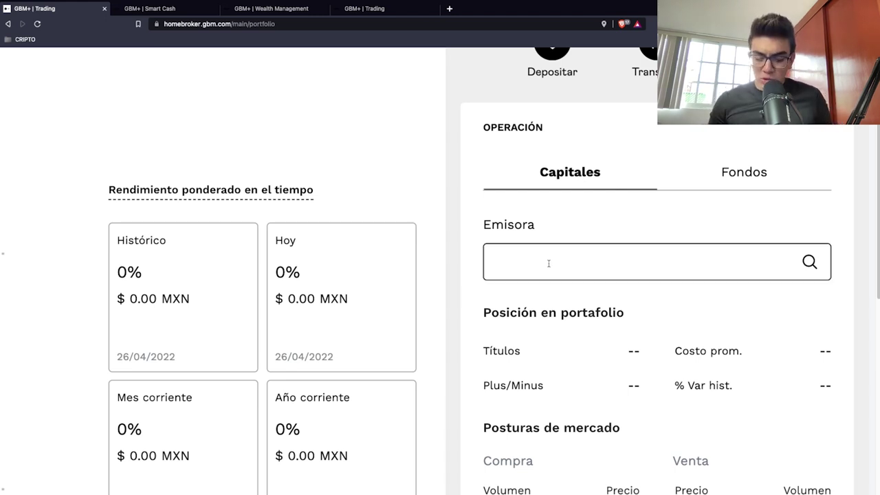
pyautogui.write('CARSO')
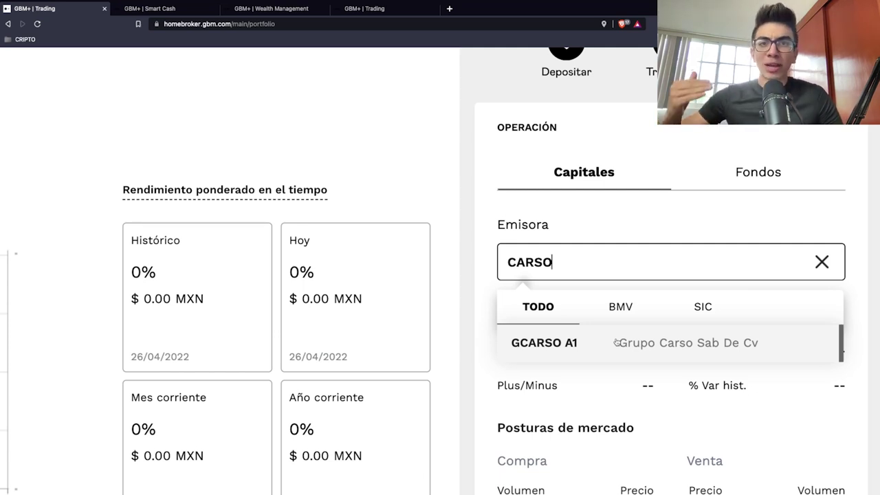
pyautogui.click(616, 341)
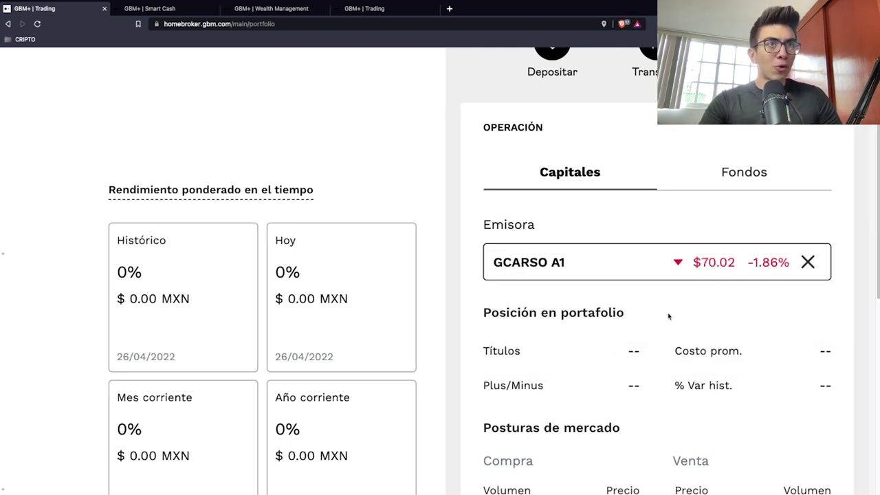
# Examine GCARSO A1's current price and its market buy and sell positions
pyautogui.moveTo(695, 260); pyautogui.dragTo(741, 267)
pyautogui.click(728, 300)
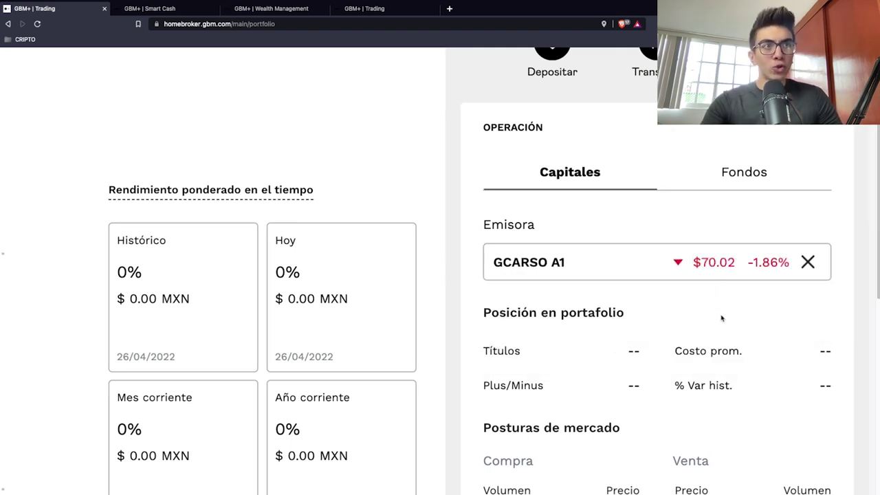
pyautogui.scroll(-1, 721, 318)
pyautogui.scroll(-5, 721, 317)
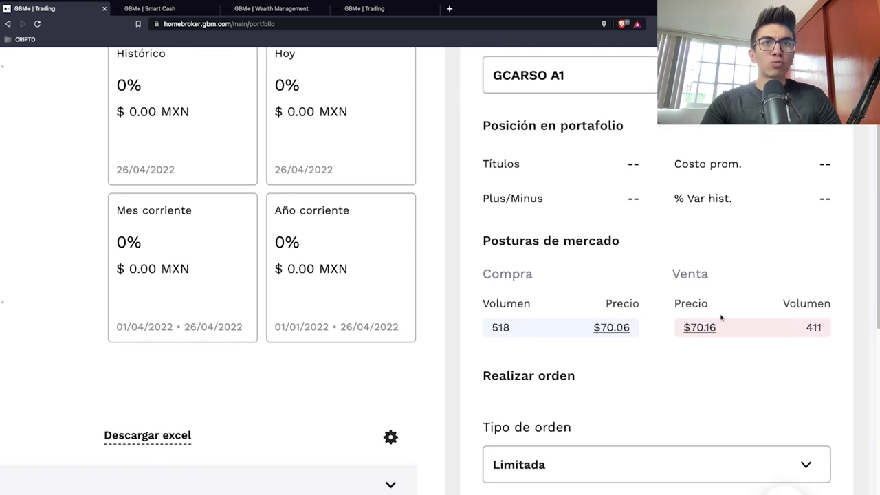
pyautogui.moveTo(483, 265); pyautogui.dragTo(678, 273)
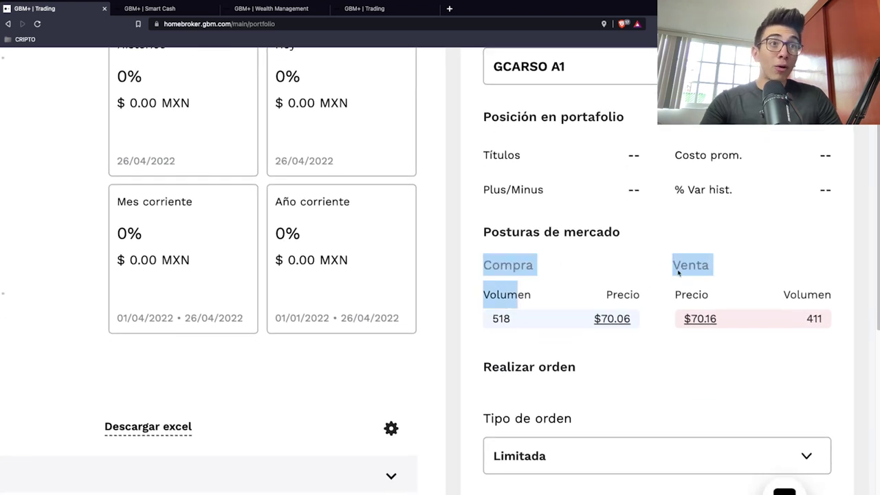
pyautogui.click(767, 260)
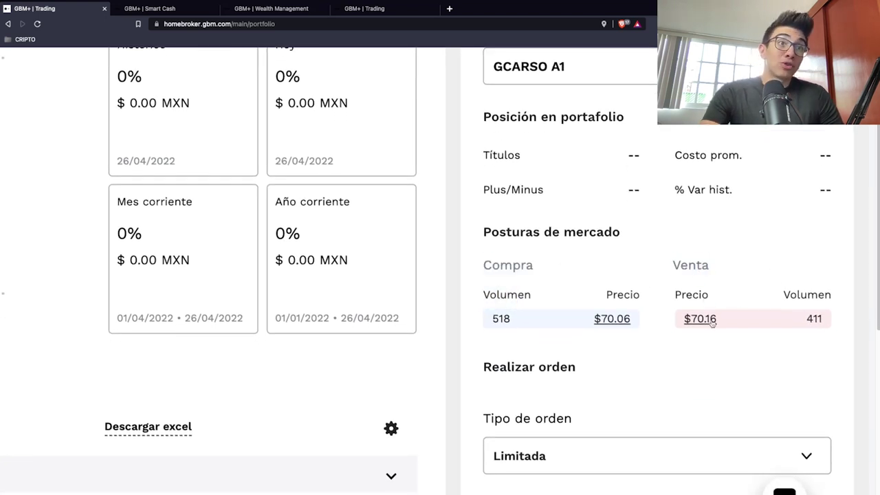
pyautogui.scroll(-5, 628, 316)
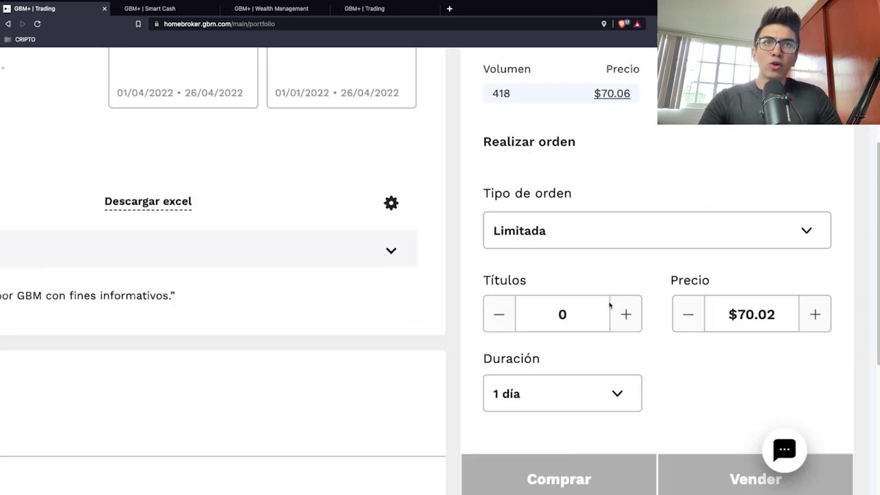
# Review the available order types for the GCARSO A1 order, keeping Limitada
pyautogui.moveTo(486, 152); pyautogui.dragTo(582, 156)
pyautogui.click(611, 196)
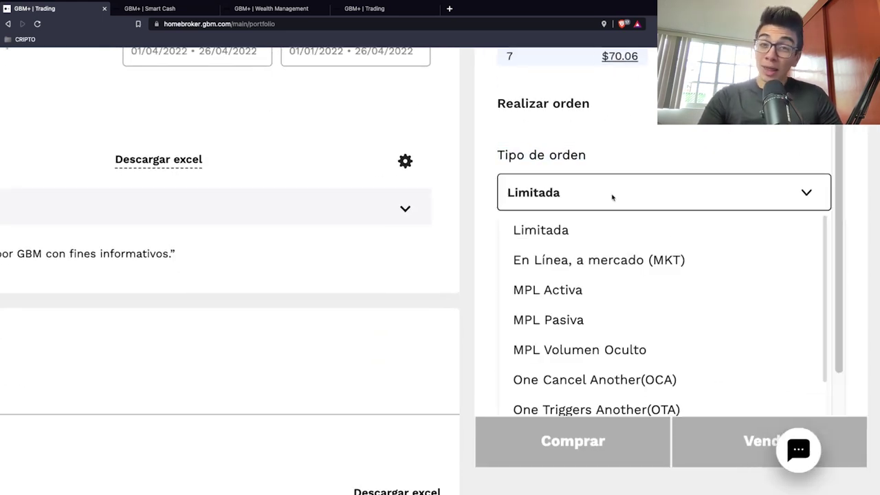
pyautogui.scroll(-3, 636, 254)
pyautogui.scroll(3, 636, 255)
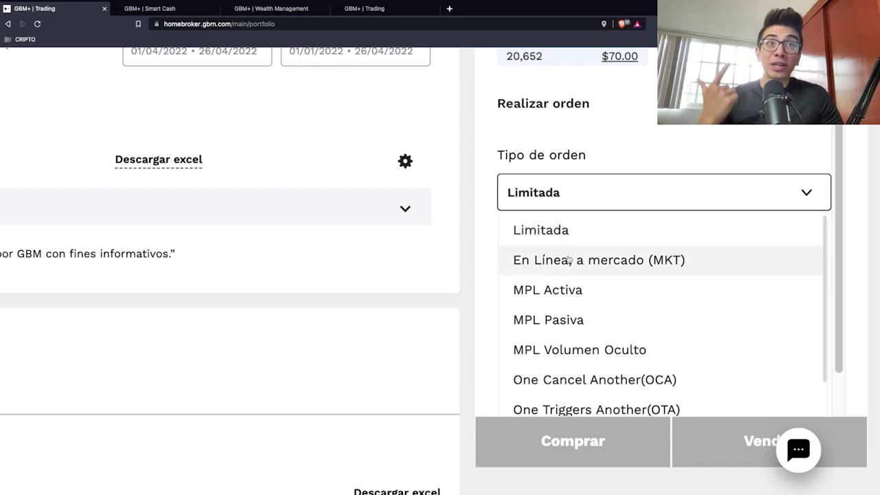
pyautogui.click(559, 203)
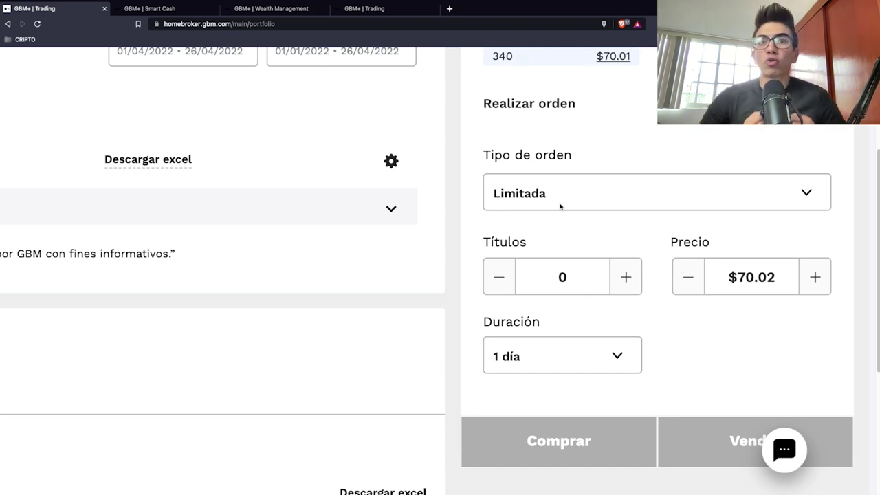
# Set the limit order's price to $68.00 and its quantity to 1 título
pyautogui.click(762, 277)
pyautogui.write('69')
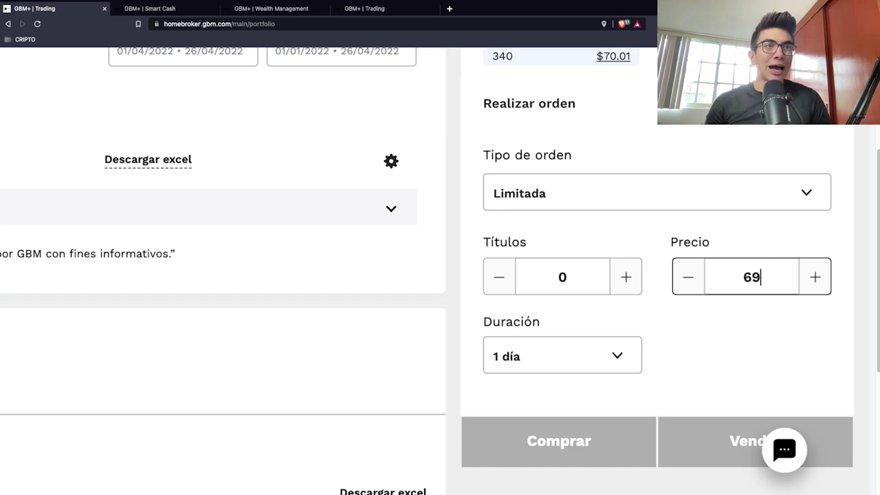
pyautogui.press('BackSpace')
pyautogui.write('8')
pyautogui.click(562, 277)
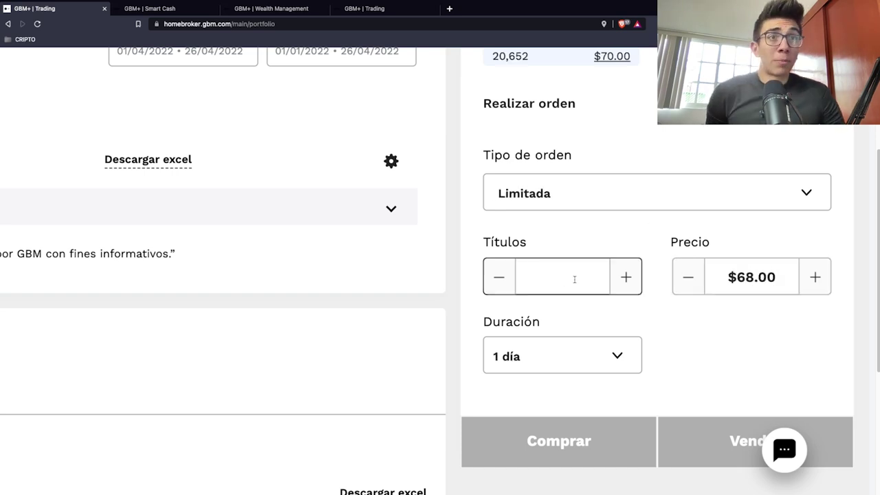
pyautogui.write('1')
# Set the limit order's duration to 3 días and request the purchase
pyautogui.click(622, 353)
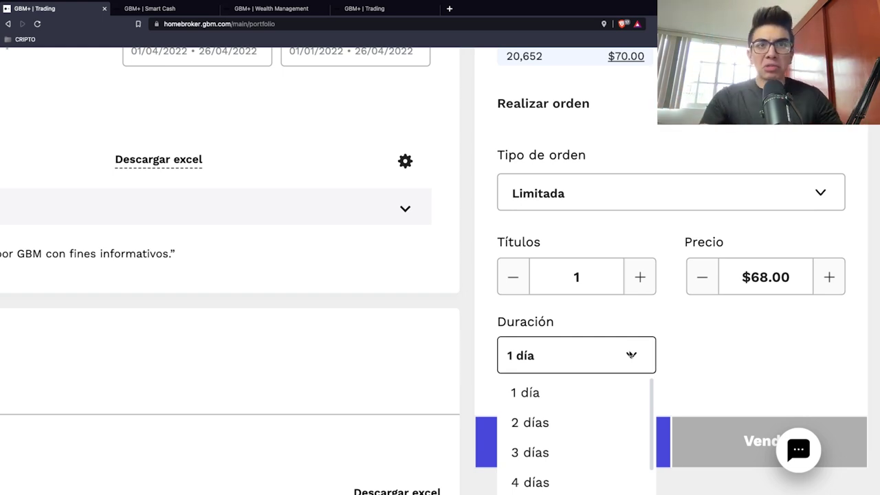
pyautogui.scroll(-1, 584, 433)
pyautogui.click(576, 438)
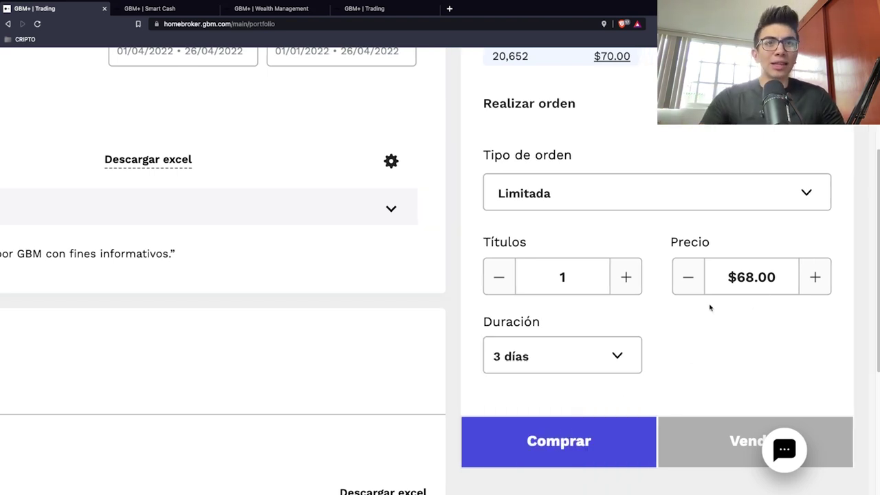
pyautogui.scroll(-1, 612, 426)
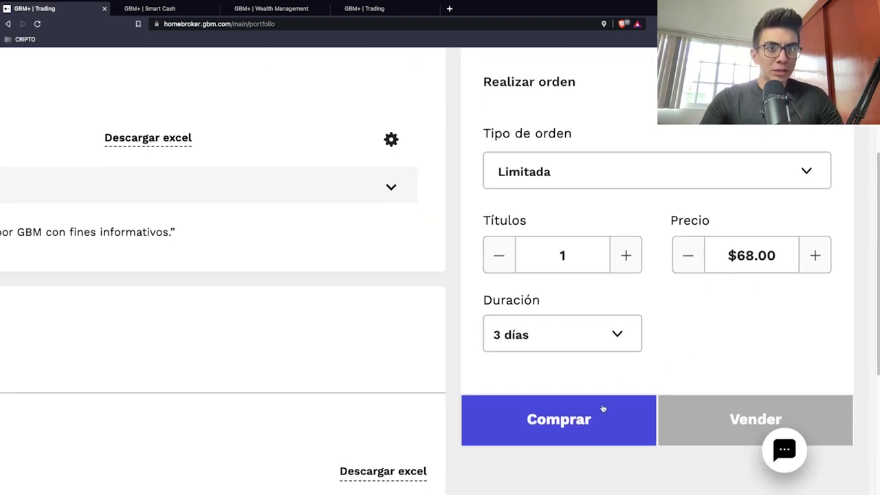
pyautogui.click(568, 404)
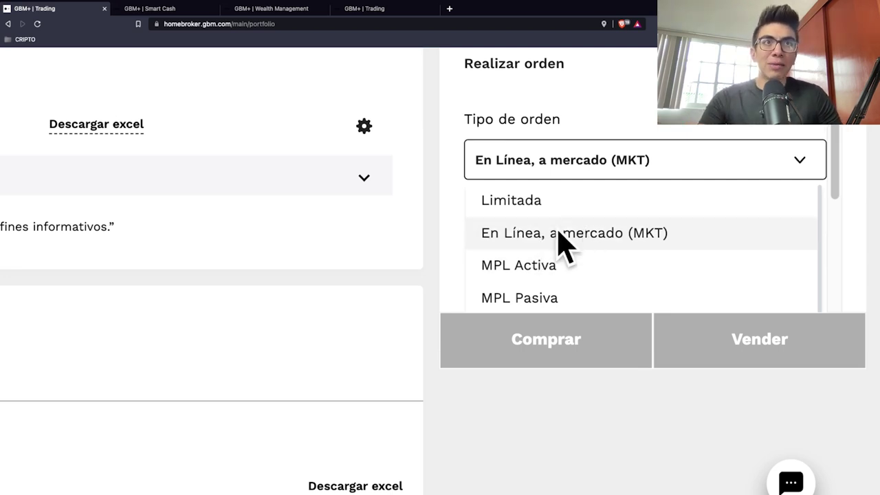
# Buy 1 título of GCARSO A1 with an En Línea, a mercado (MKT) order, confirming the purchase
pyautogui.click(561, 235)
pyautogui.scroll(1, 619, 241)
pyautogui.doubleClick(552, 293)
pyautogui.write('1')
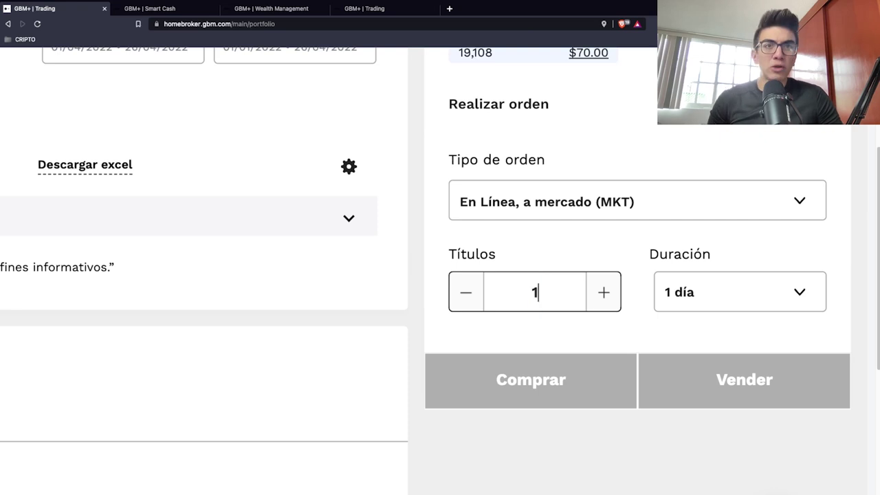
pyautogui.click(575, 379)
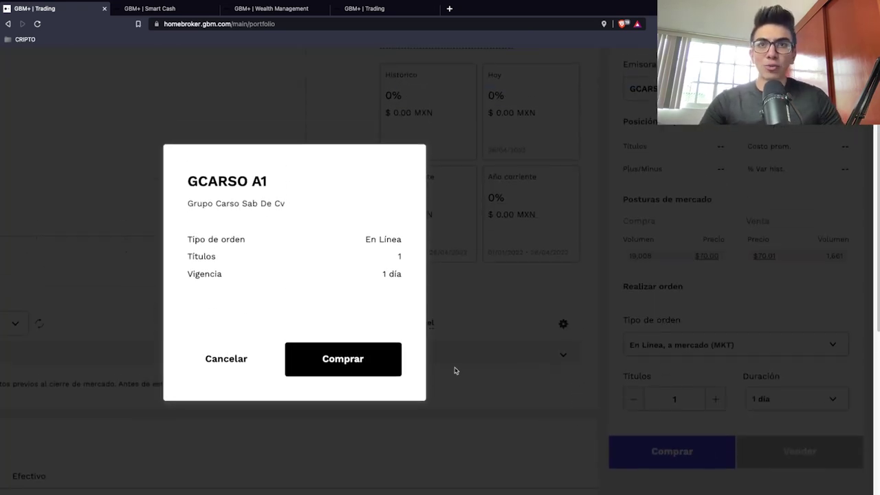
pyautogui.click(355, 364)
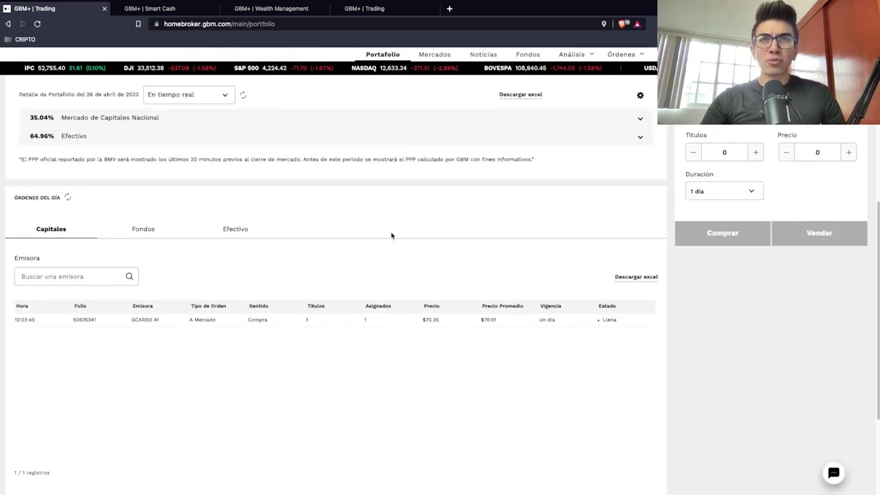
# Examine the GCARSO A1 purchase in the day's orders, including its order type, prices, validity and status
pyautogui.scroll(-1, 392, 234)
pyautogui.scroll(5, 391, 236)
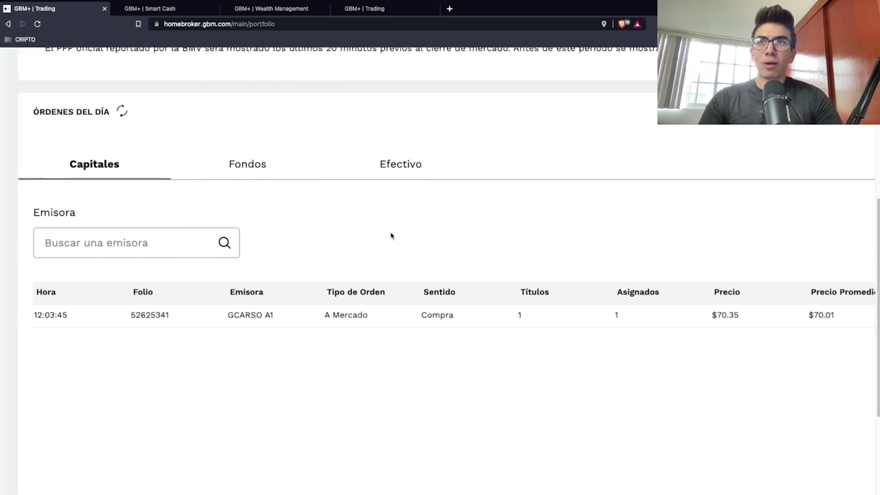
pyautogui.moveTo(26, 112); pyautogui.dragTo(98, 111)
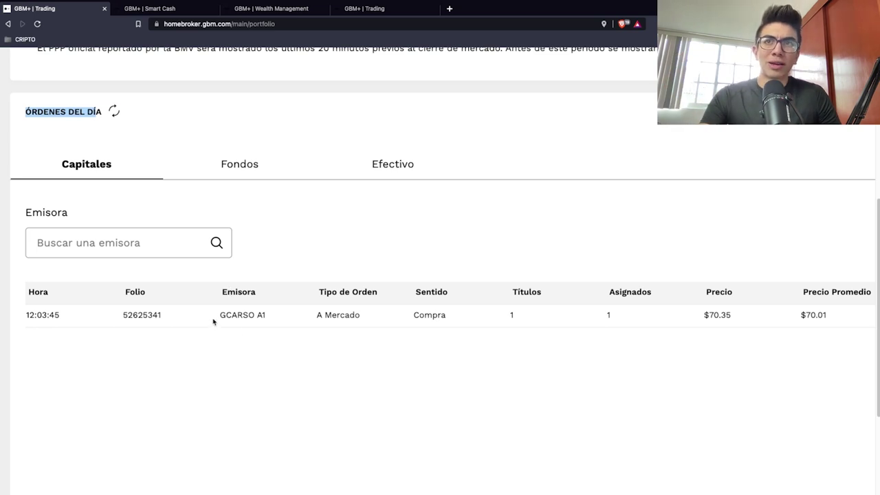
pyautogui.moveTo(215, 318); pyautogui.dragTo(279, 315)
pyautogui.hscroll(7, 450, 336)
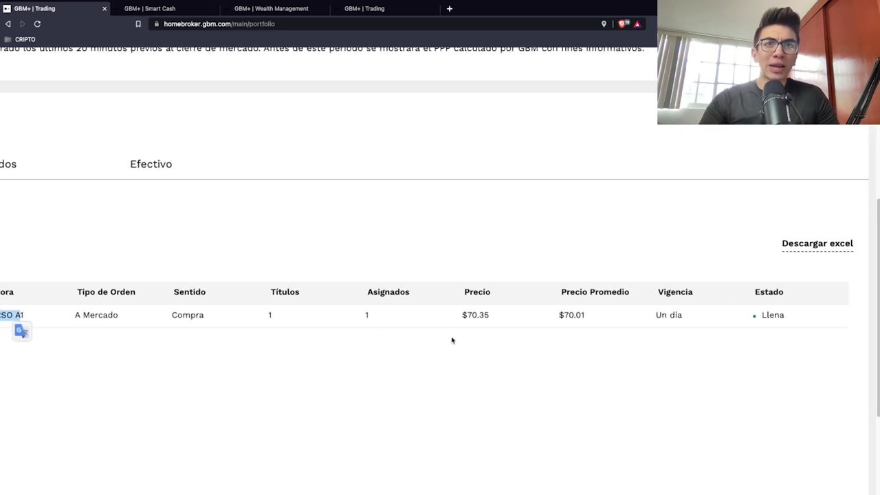
pyautogui.hscroll(5, 450, 336)
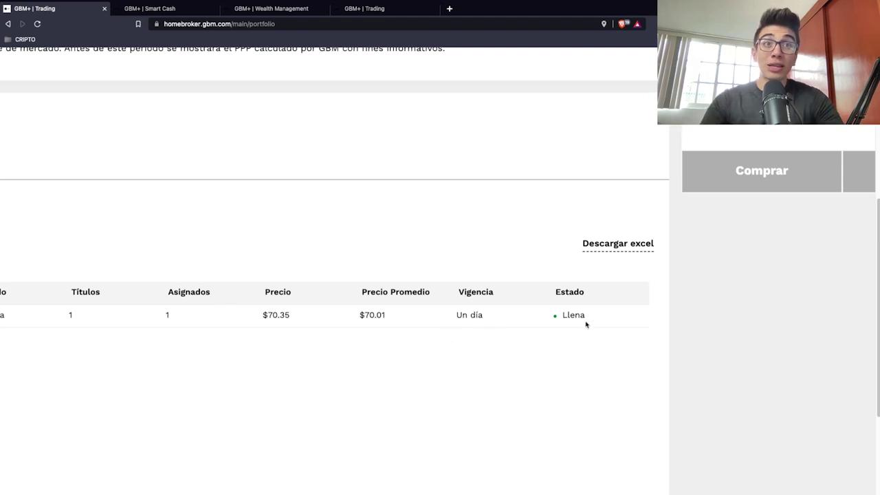
# Check the Estado of the GCARSO A1 purchase in the day's orders
pyautogui.scroll(5, 585, 323)
pyautogui.moveTo(539, 267); pyautogui.dragTo(584, 271)
pyautogui.click(551, 303)
pyautogui.doubleClick(551, 304)
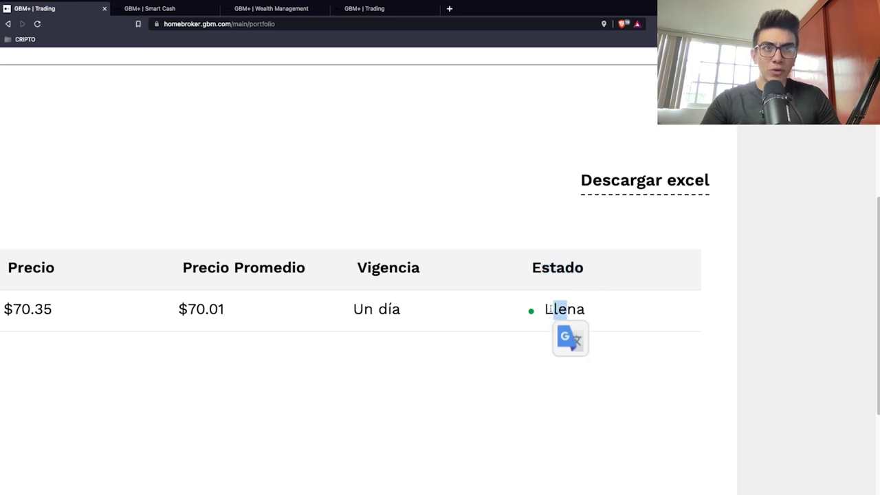
pyautogui.click(491, 297)
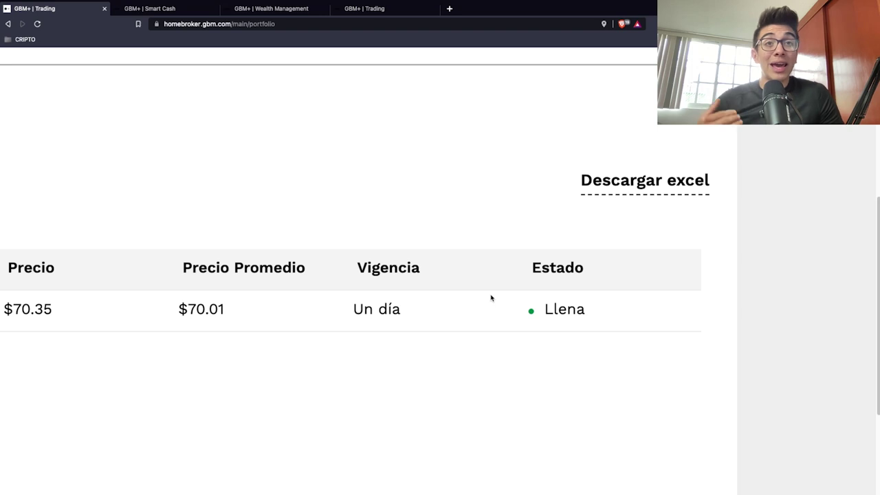
pyautogui.moveTo(544, 315); pyautogui.dragTo(589, 316)
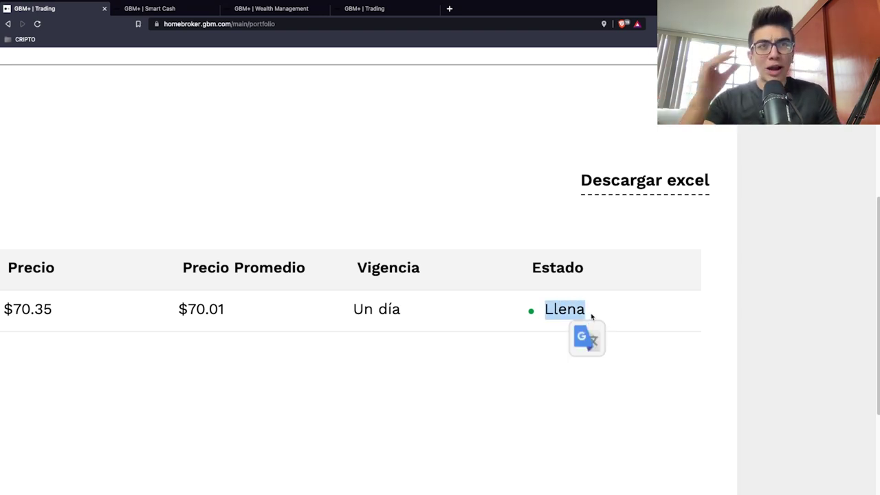
pyautogui.click(525, 315)
pyautogui.scroll(1, 525, 313)
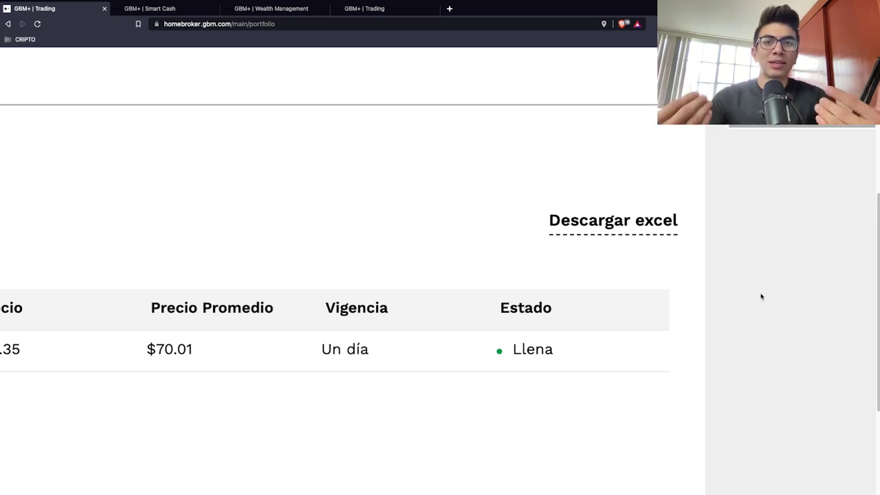
pyautogui.hotkey('ctrl', '0')
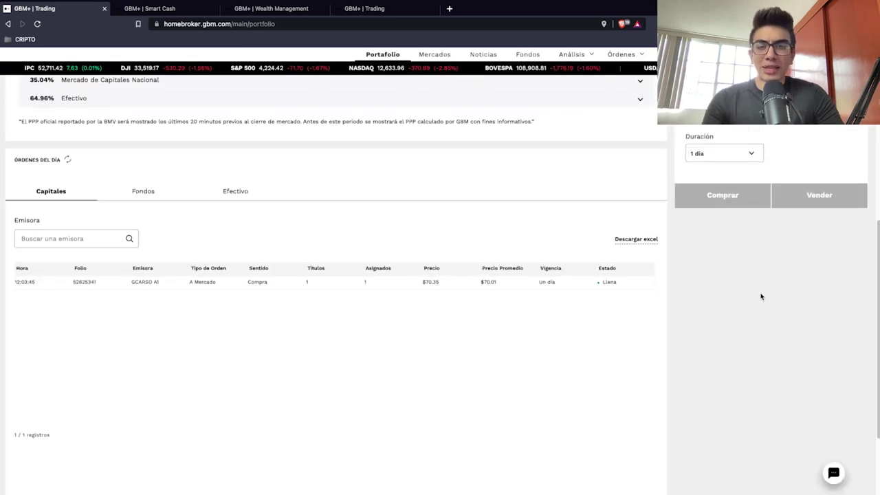
# Return to the Trading portfolio and select IVVPESO ISHRS as the Emisora for a new Capitales order
pyautogui.hotkey('alt', 'Left')
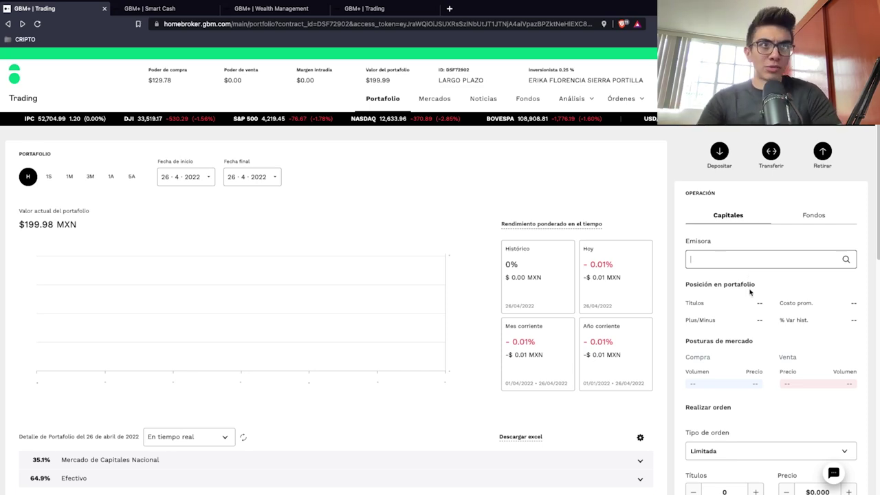
pyautogui.scroll(5, 749, 293)
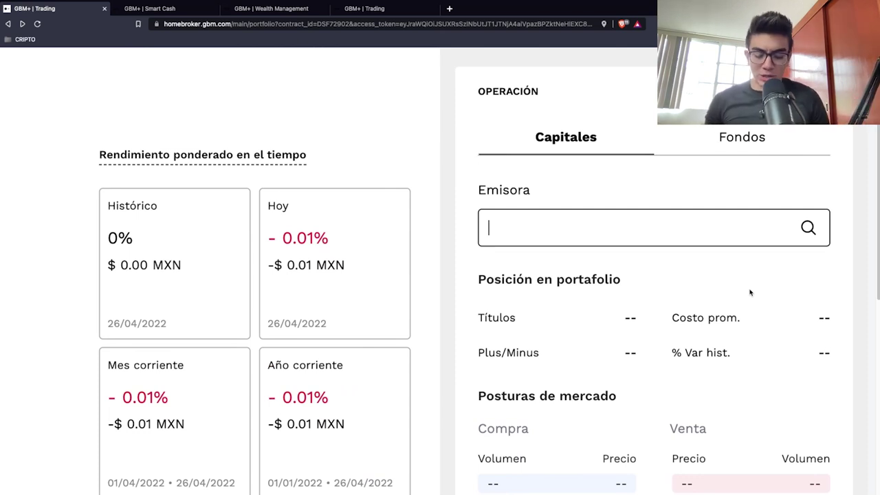
pyautogui.write('IVV')
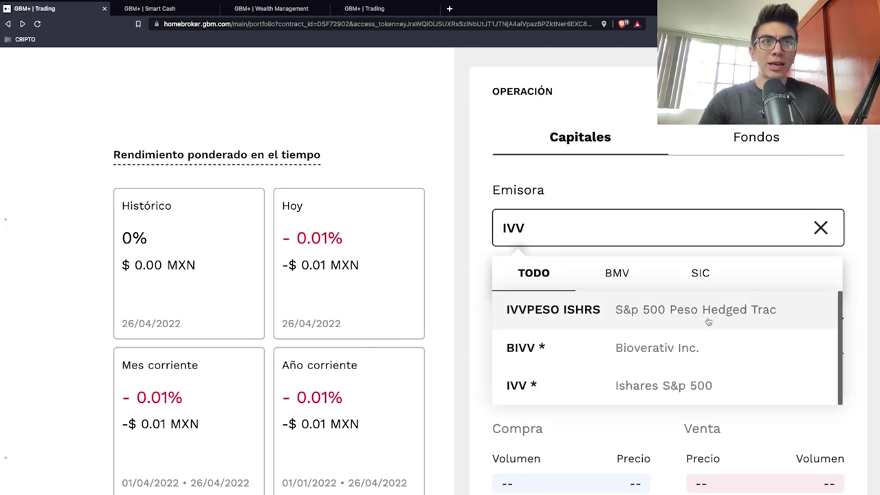
pyautogui.click(571, 307)
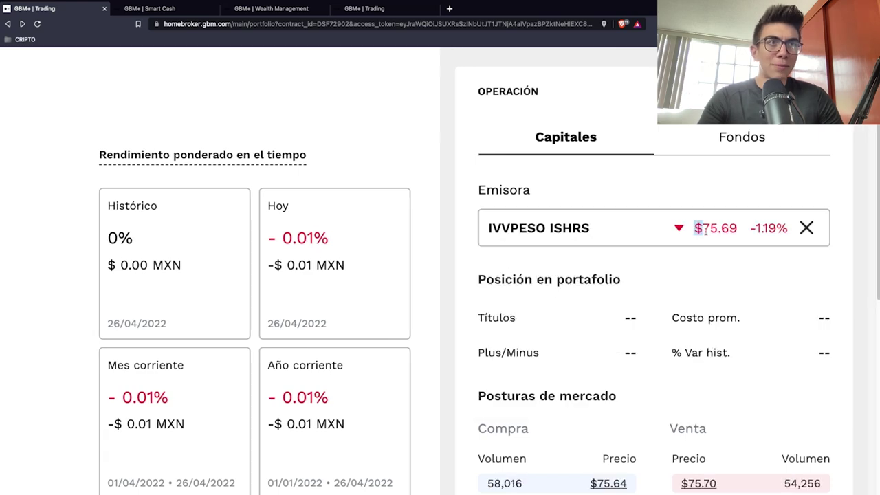
# Buy 1 título of IVVPESO ISHRS with a Limitada order at $75.69 and a 1 día duration, confirming the purchase
pyautogui.scroll(-3, 731, 241)
pyautogui.scroll(-4, 731, 241)
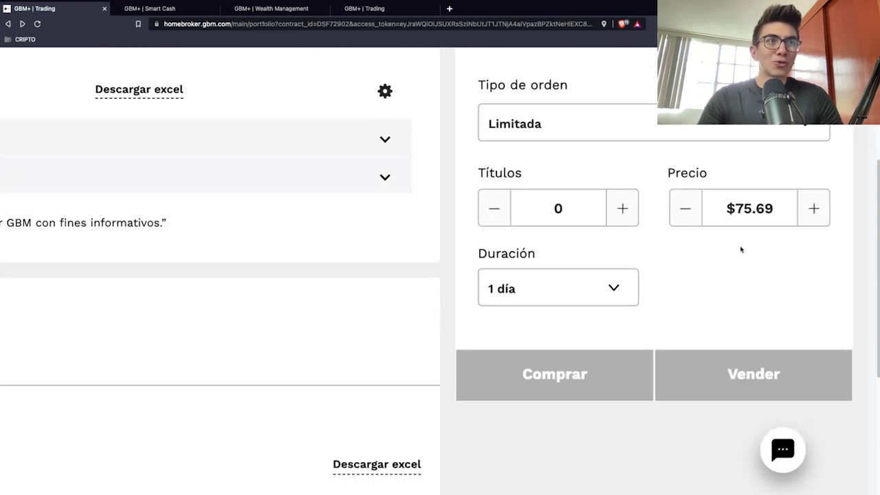
pyautogui.click(583, 203)
pyautogui.press('BackSpace')
pyautogui.write('1')
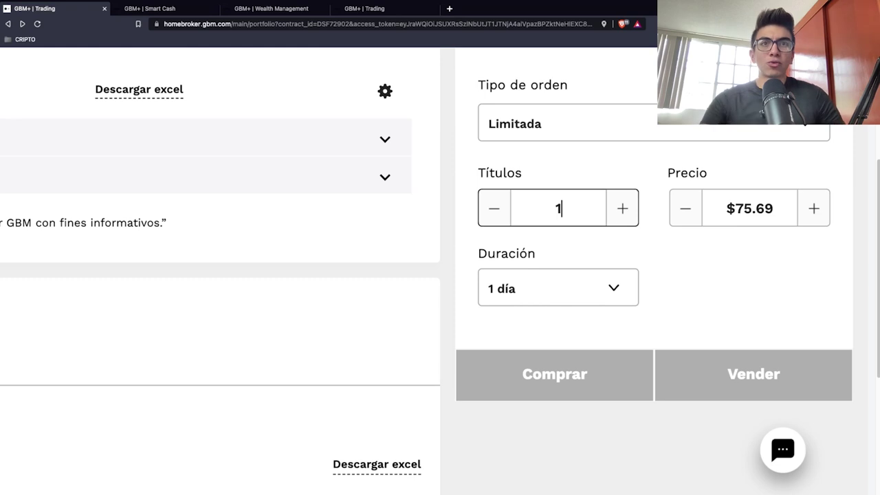
pyautogui.click(684, 296)
pyautogui.click(585, 372)
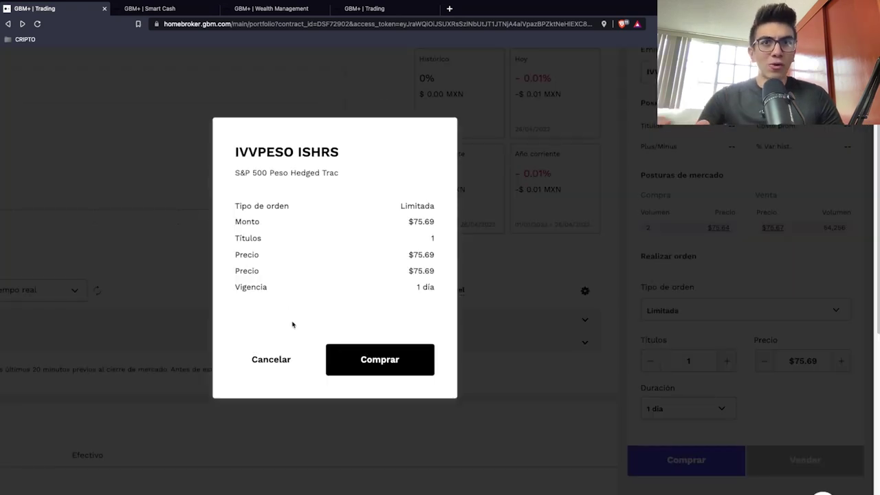
pyautogui.moveTo(390, 204); pyautogui.dragTo(426, 300)
pyautogui.click(387, 360)
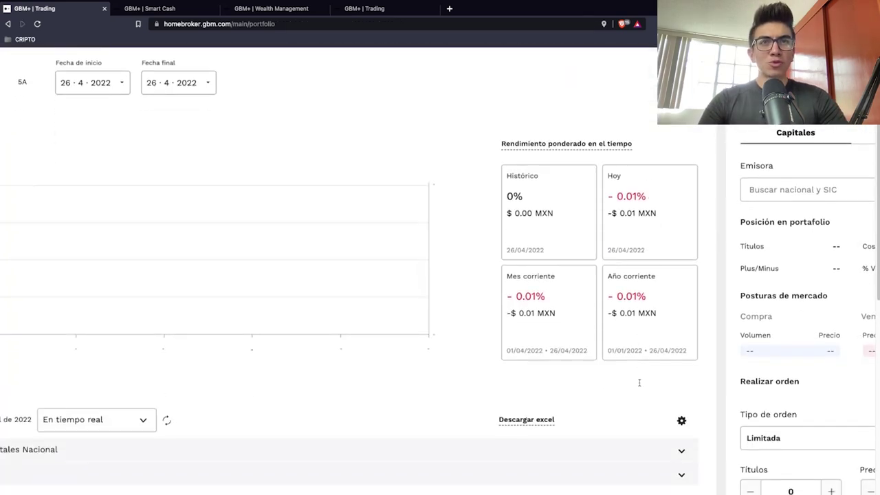
# Check the IVVPESO ISHRS purchase and its Estado in the day's orders
pyautogui.scroll(-5, 640, 386)
pyautogui.hscroll(-3, 640, 386)
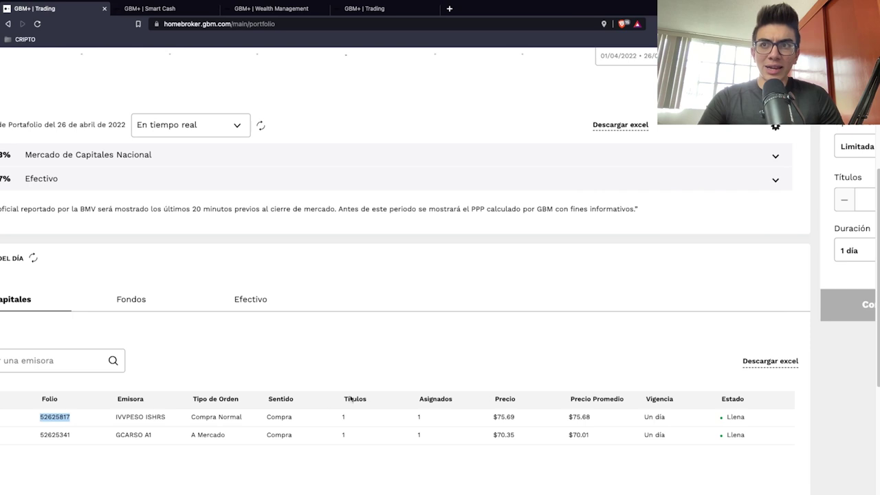
pyautogui.click(328, 404)
pyautogui.moveTo(141, 413); pyautogui.dragTo(34, 417)
pyautogui.click(750, 415)
pyautogui.scroll(3, 749, 415)
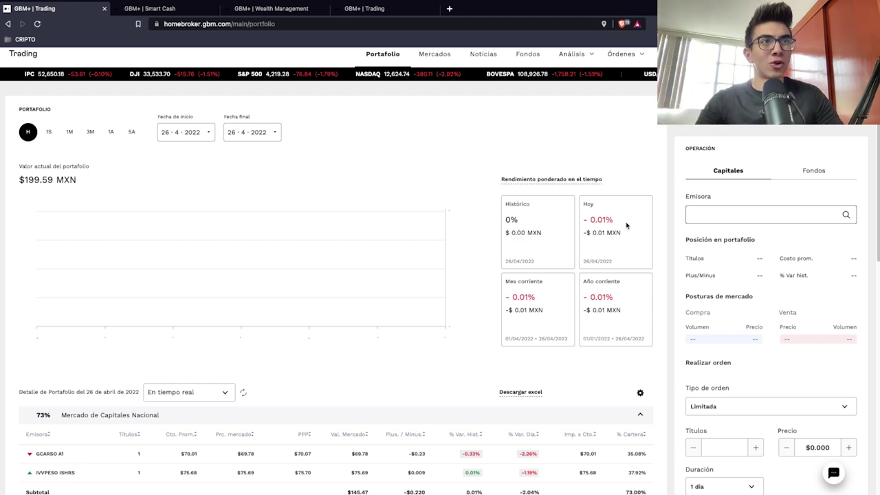
# Search for CARSO and select GCARSO A1 as the Emisora for a new order
pyautogui.scroll(5, 812, 238)
pyautogui.scroll(3, 812, 238)
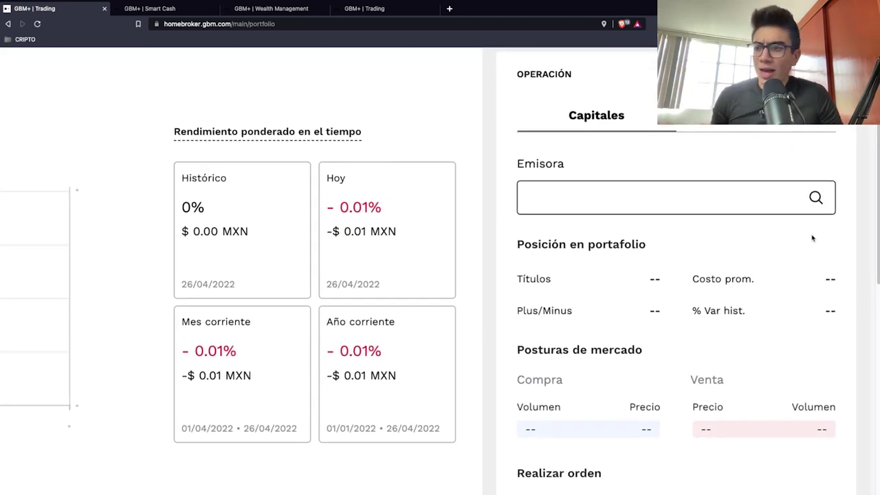
pyautogui.write('A')
pyautogui.press('BackSpace')
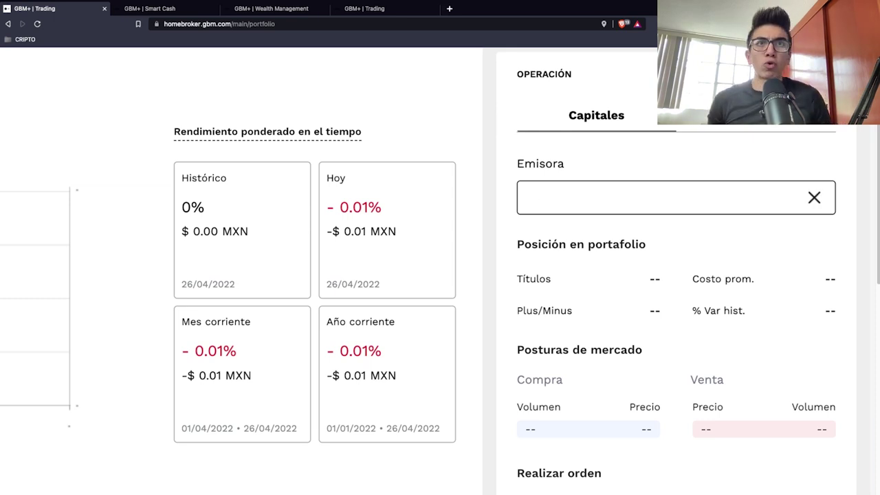
pyautogui.write('V')
pyautogui.press('BackSpace')
pyautogui.write('CARSO')
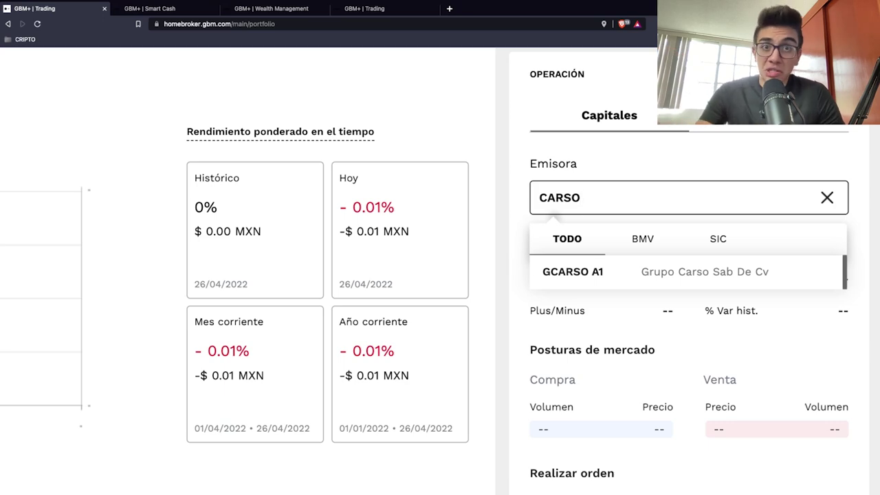
pyautogui.click(581, 272)
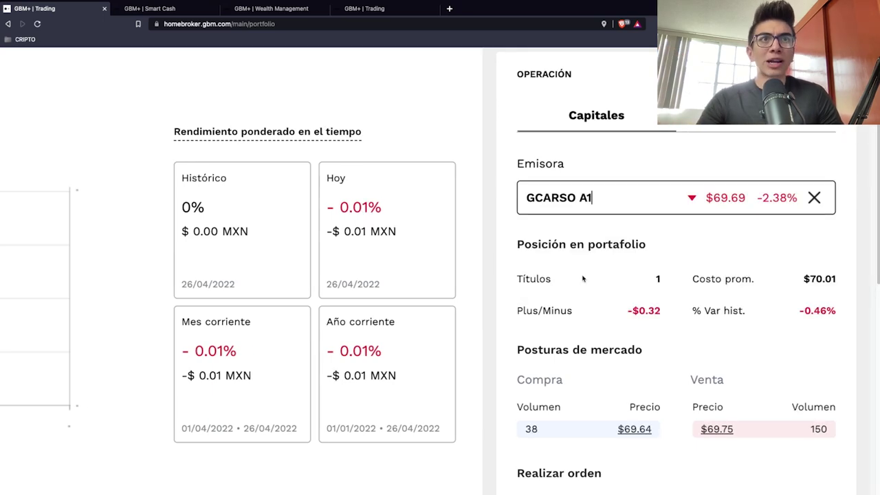
# Sell 1 título of GCARSO A1 with a Limitada order at $69.69 and a 1 día duration, confirming the sale
pyautogui.scroll(-3, 585, 288)
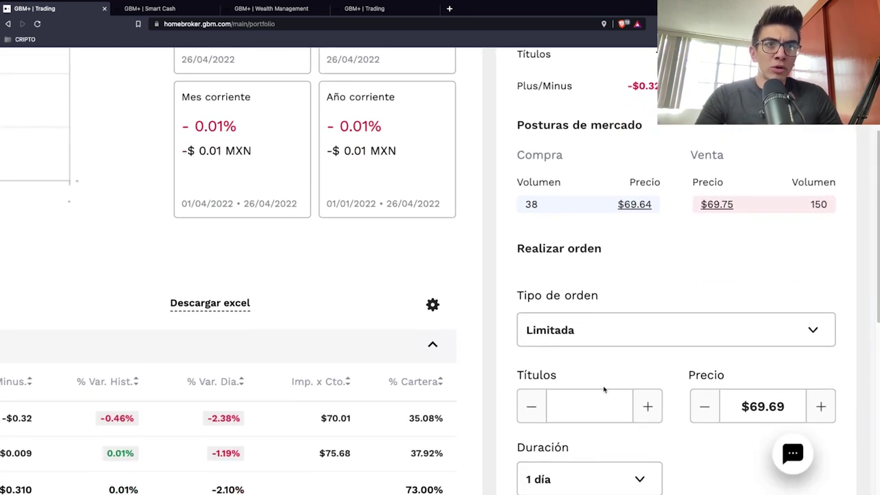
pyautogui.scroll(-2, 604, 390)
pyautogui.click(590, 287)
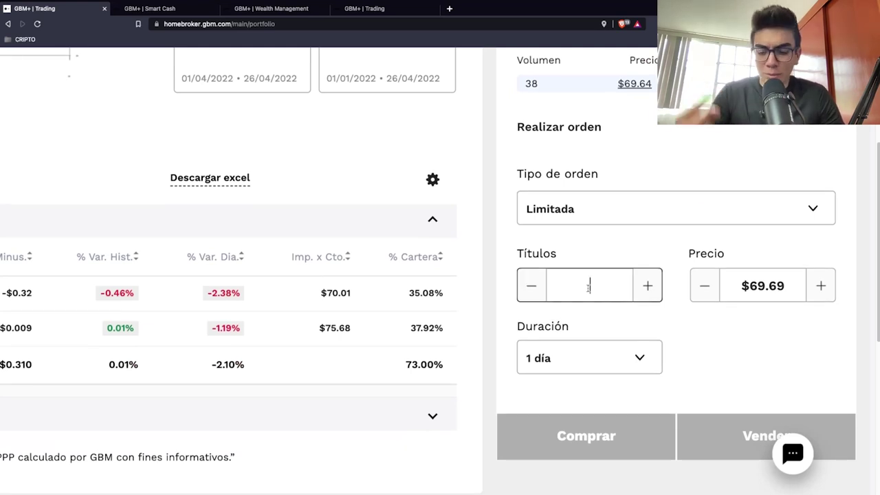
pyautogui.write('1')
pyautogui.scroll(-1, 687, 316)
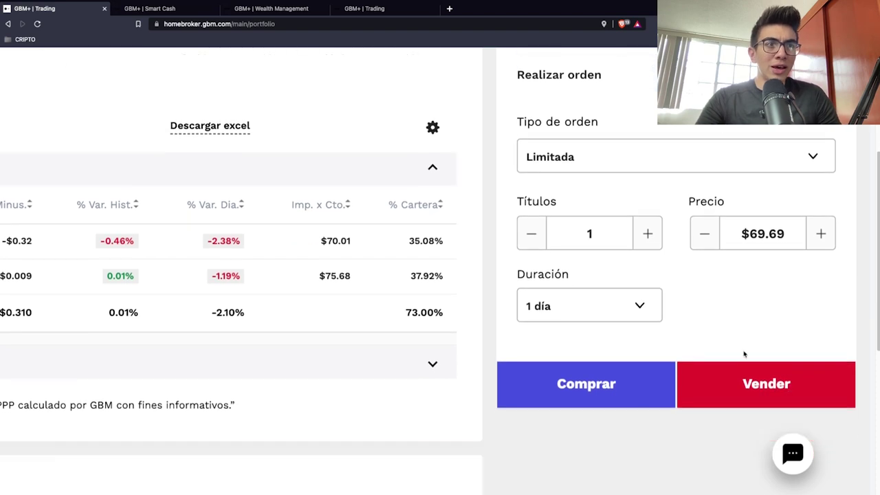
pyautogui.click(794, 397)
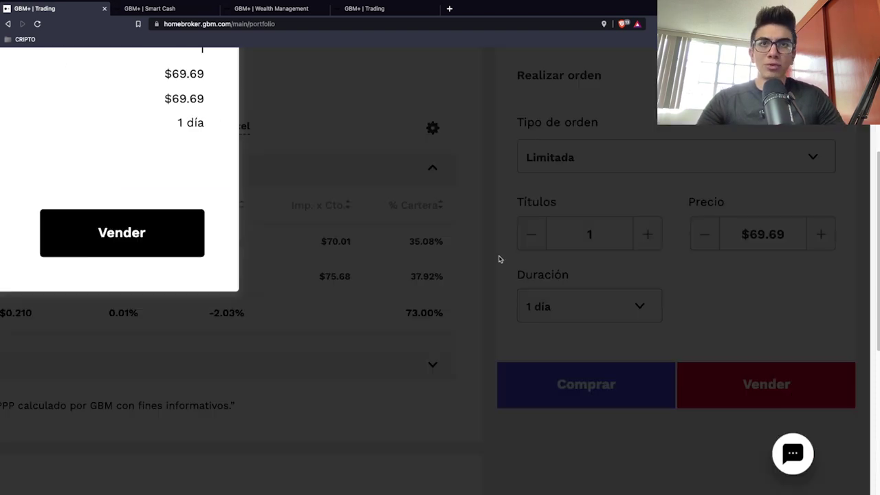
pyautogui.scroll(-3, 485, 255)
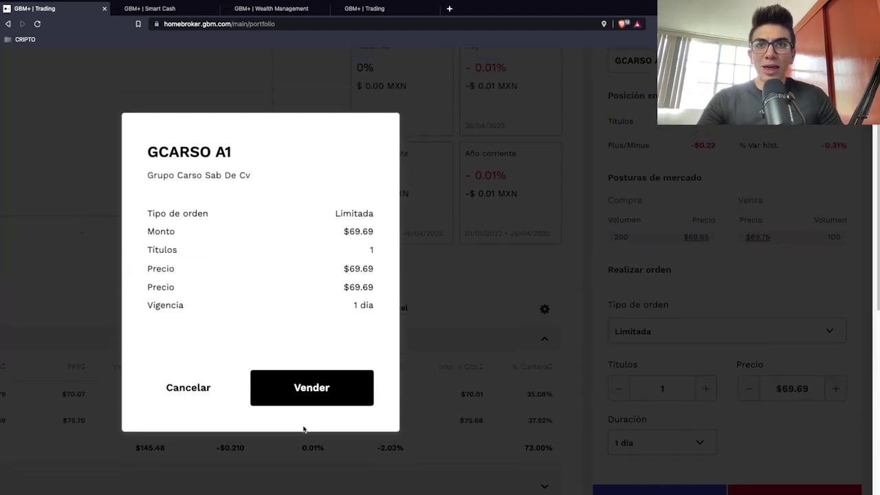
pyautogui.click(310, 389)
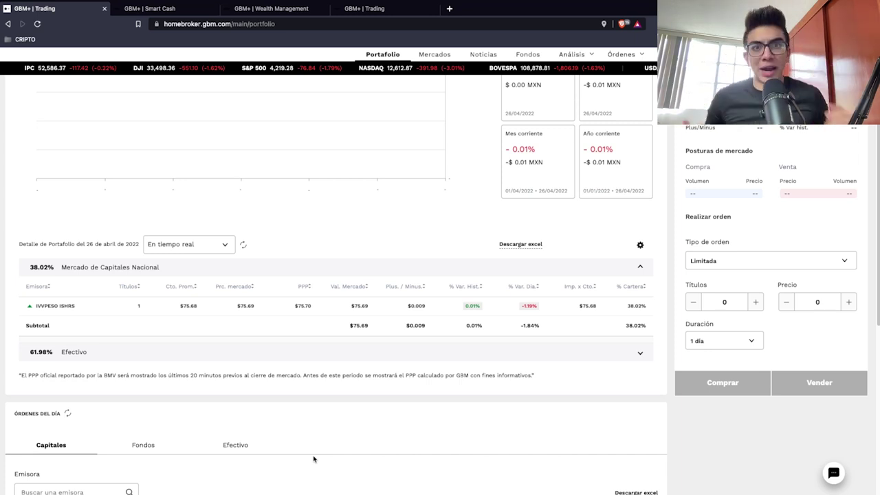
# Check the GCARSO A1 sale in the day's orders, including its order type and Estado
pyautogui.scroll(-4, 314, 459)
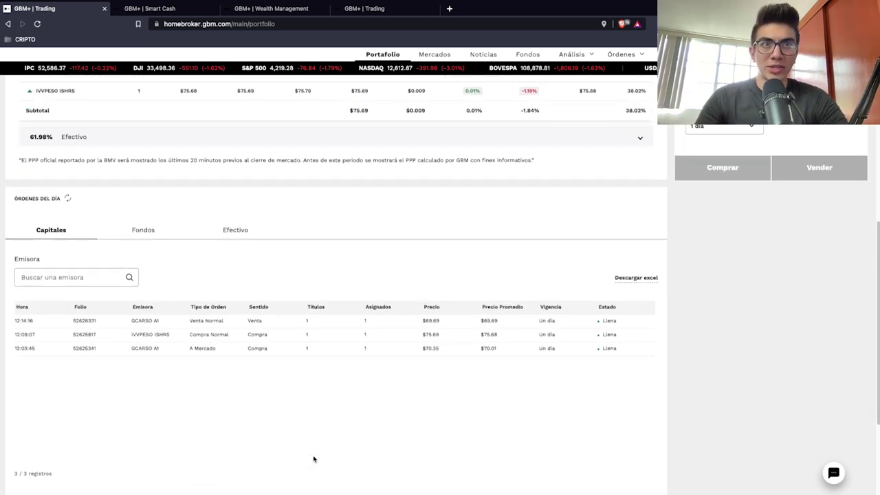
pyautogui.scroll(3, 313, 459)
pyautogui.scroll(5, 313, 459)
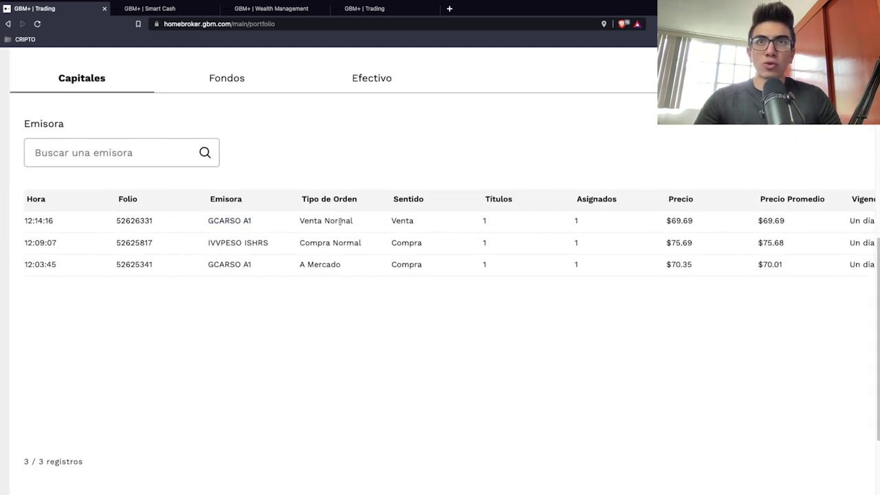
pyautogui.hscroll(4, 368, 245)
pyautogui.hscroll(4, 368, 245)
pyautogui.moveTo(443, 221); pyautogui.dragTo(476, 222)
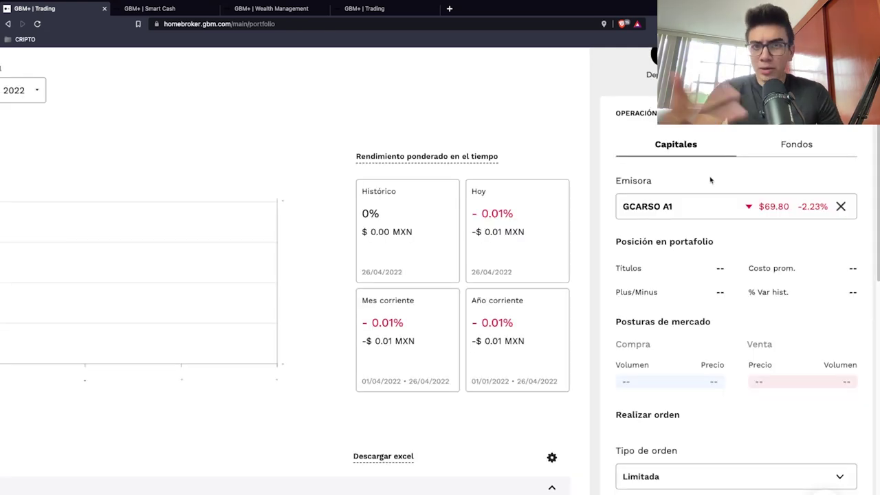
# Place a Limitada sell order for 1 título of IVVPESO ISHRS at $75.69 with a 1 día duration
pyautogui.click(686, 207)
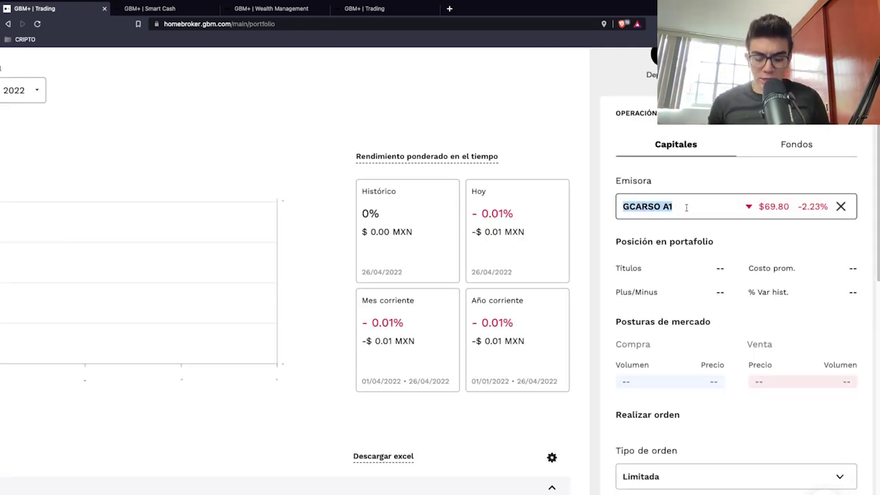
pyautogui.write('IVV')
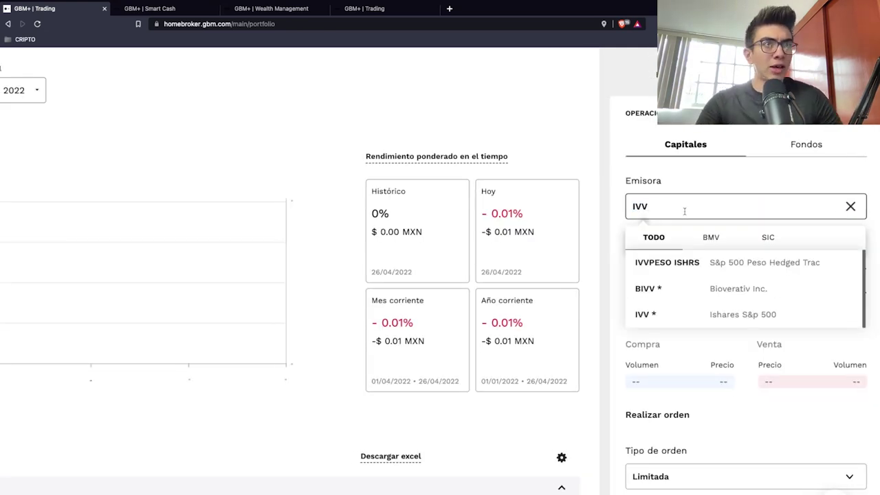
pyautogui.click(726, 268)
pyautogui.scroll(-5, 723, 269)
pyautogui.click(671, 239)
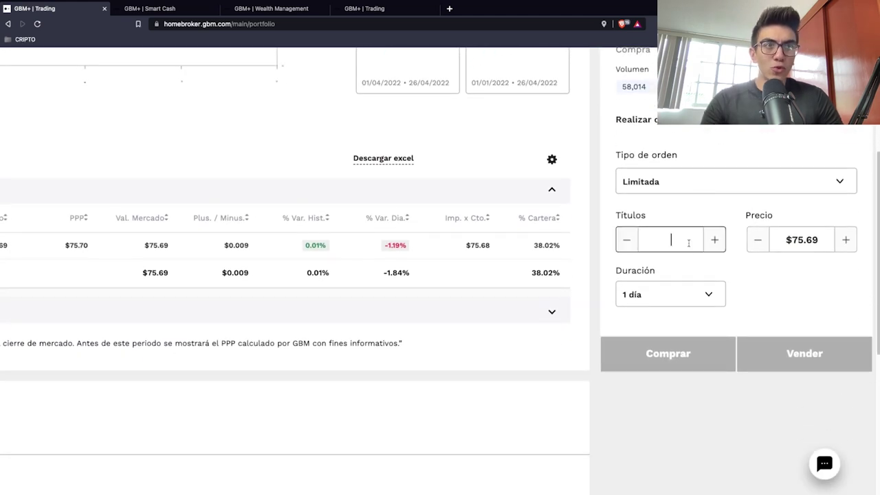
pyautogui.write('1')
pyautogui.click(780, 332)
pyautogui.click(798, 358)
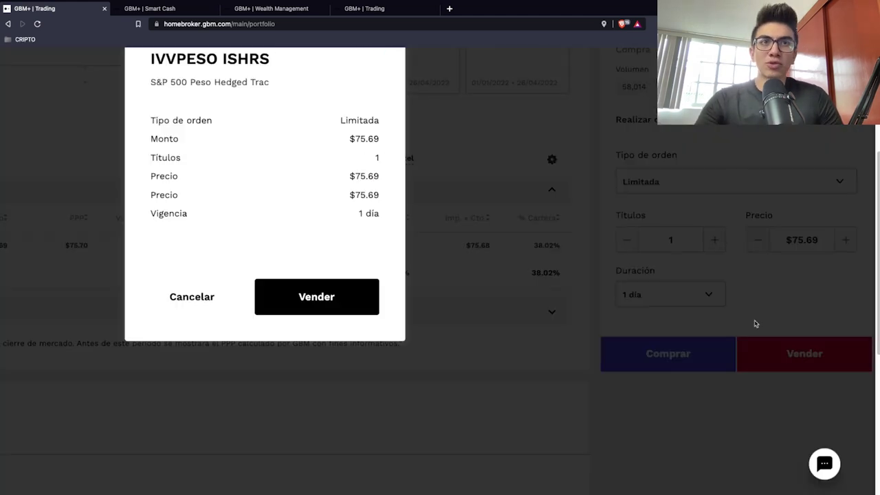
pyautogui.click(343, 384)
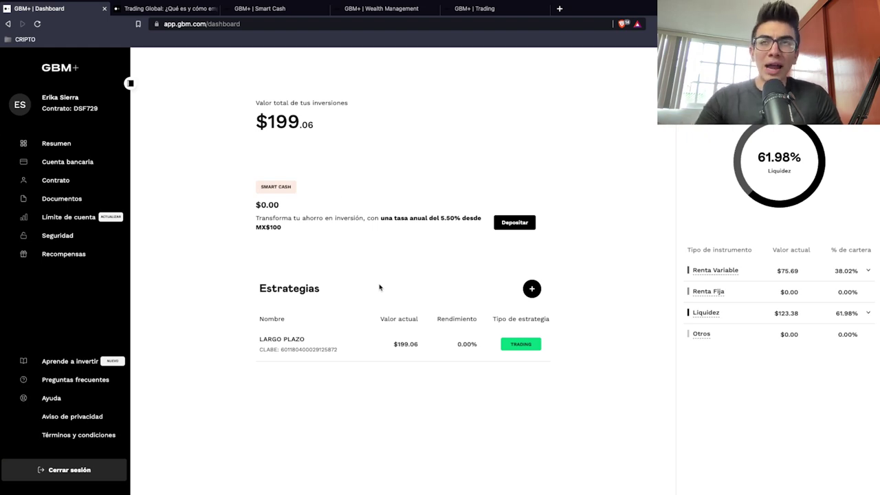
# Review the GBM Media guide's steps for creating a first Trading Global strategy, from choosing Trading Global to the DriveWealth account questions
pyautogui.click(169, 9)
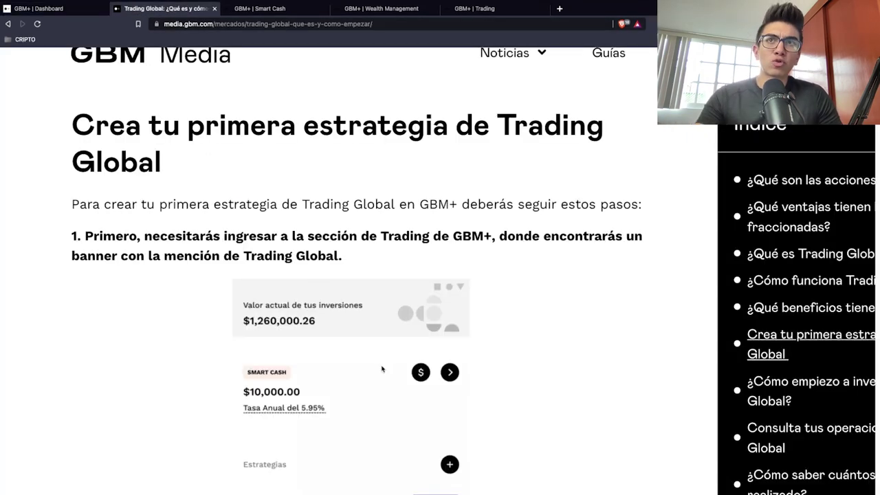
pyautogui.scroll(-5, 384, 369)
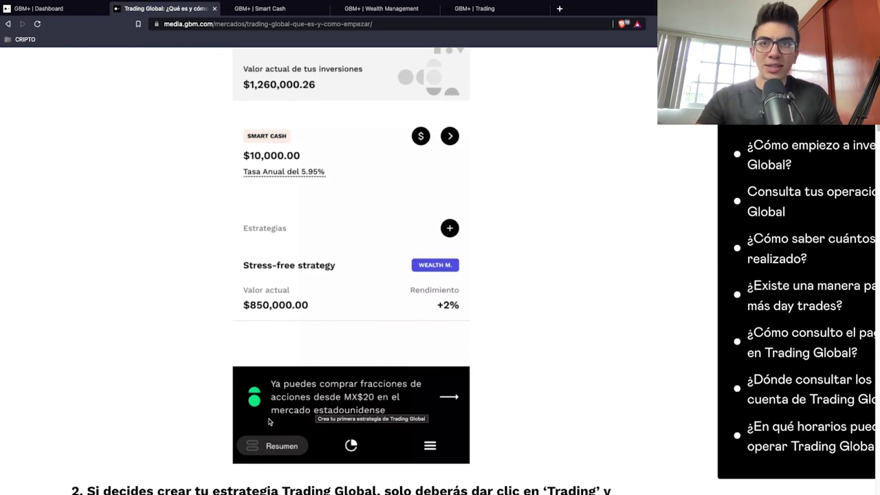
pyautogui.scroll(-10, 269, 422)
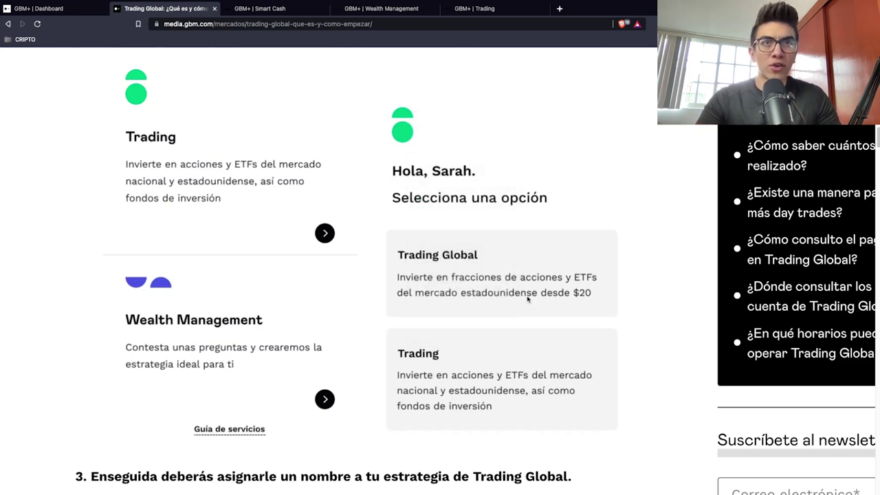
pyautogui.scroll(-1, 509, 282)
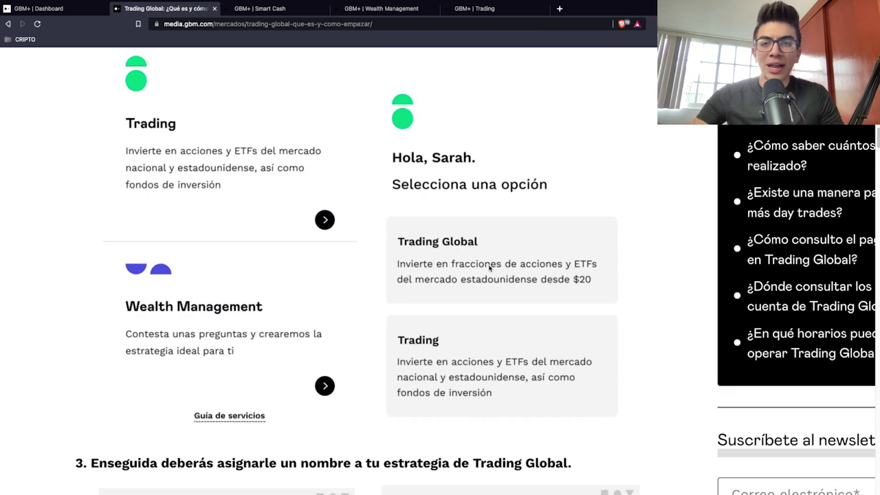
pyautogui.scroll(-4, 509, 307)
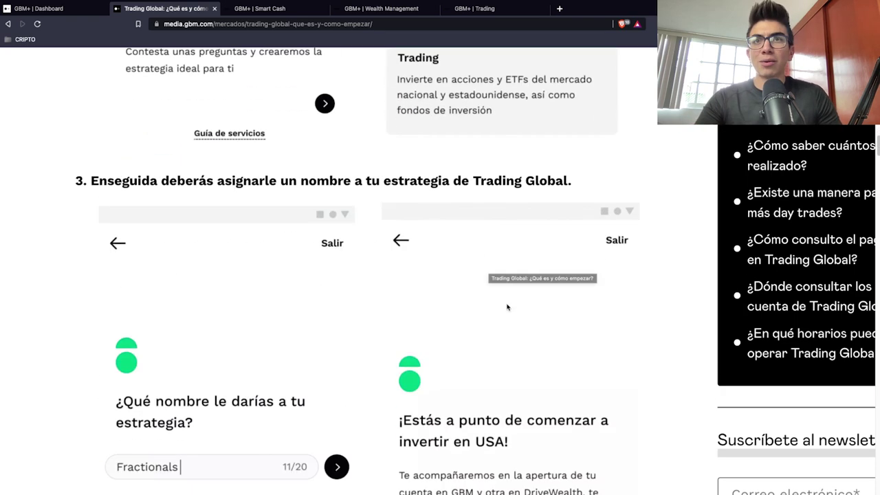
pyautogui.scroll(-3, 508, 307)
pyautogui.scroll(-7, 414, 301)
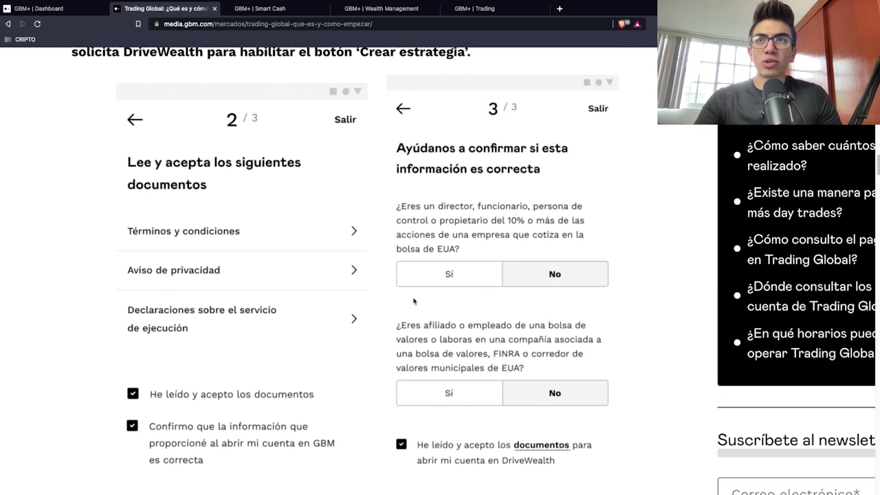
pyautogui.scroll(-2, 414, 301)
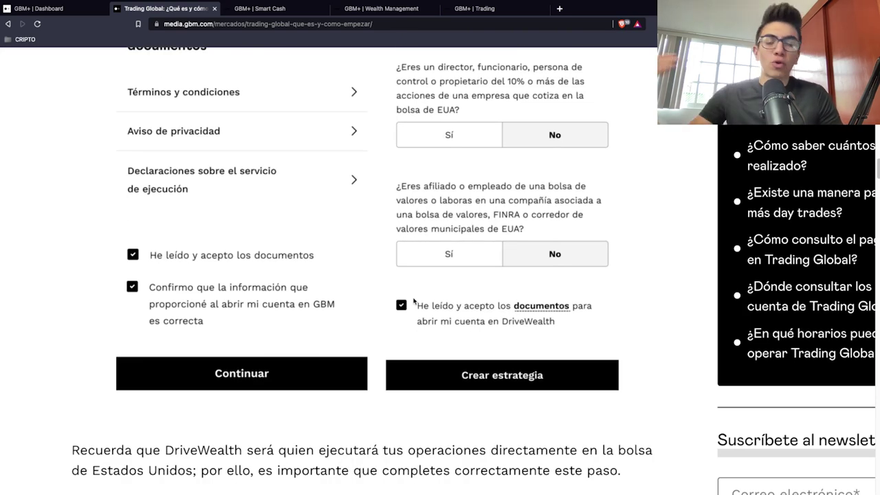
pyautogui.scroll(-8, 414, 301)
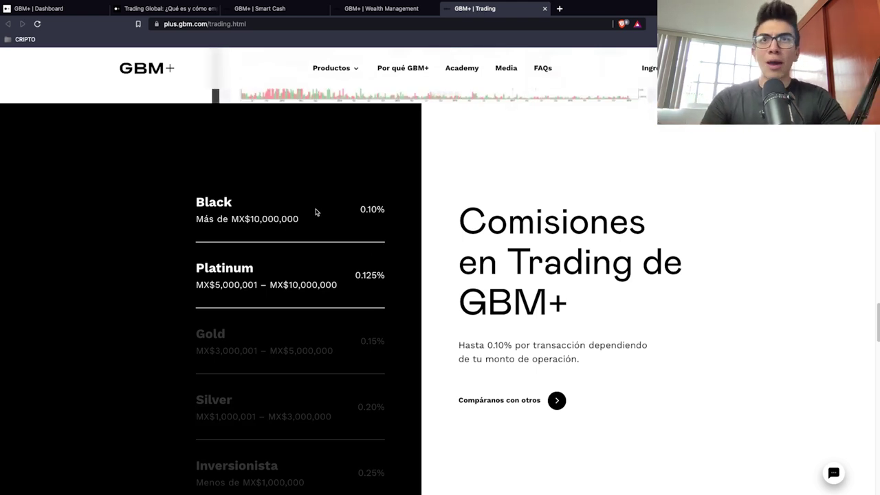
# Examine the GBM+ Trading commission tiers from Black to Inversionista, and return to the account dashboard
pyautogui.moveTo(364, 208); pyautogui.dragTo(407, 215)
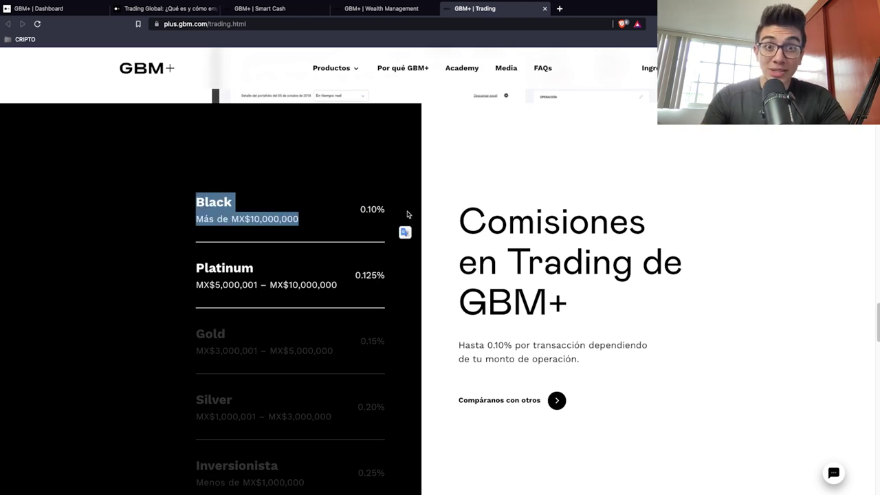
pyautogui.scroll(-1, 399, 242)
pyautogui.doubleClick(338, 252)
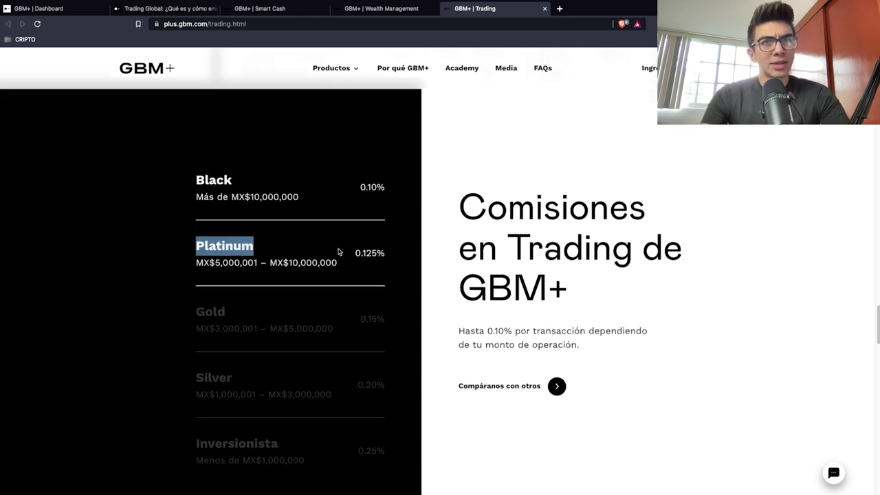
pyautogui.click(378, 256)
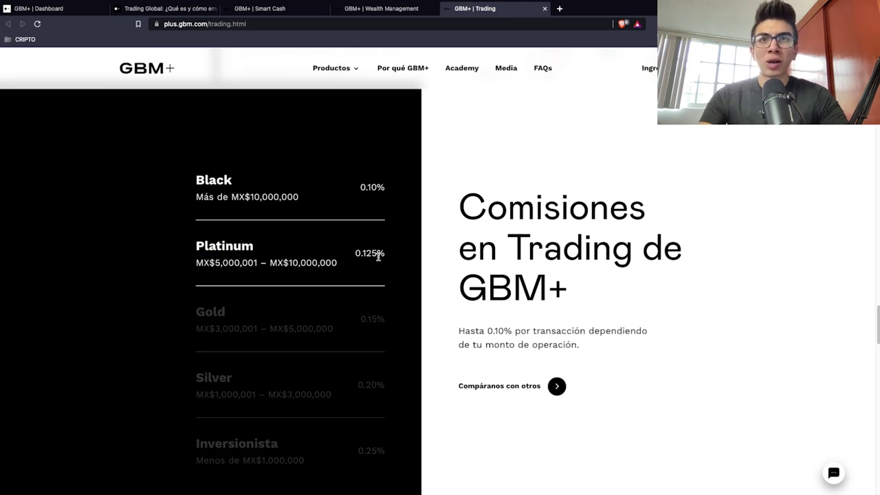
pyautogui.scroll(-5, 378, 257)
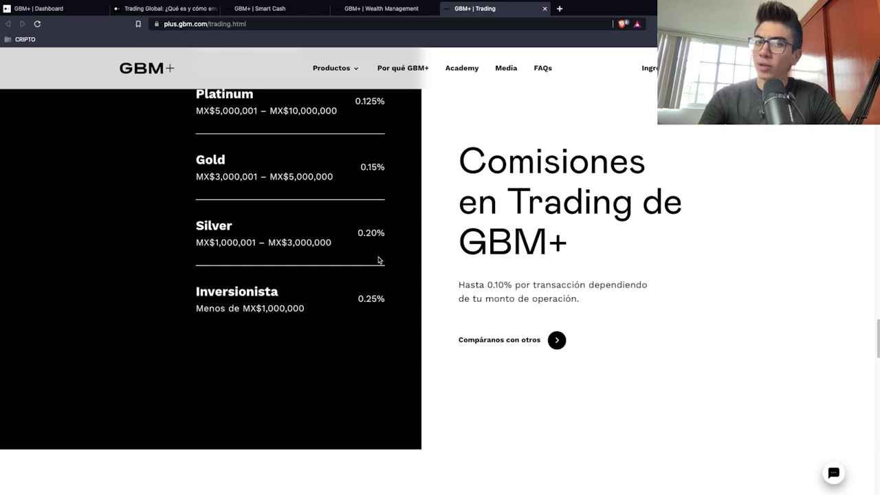
pyautogui.hotkey('ctrl', '1')
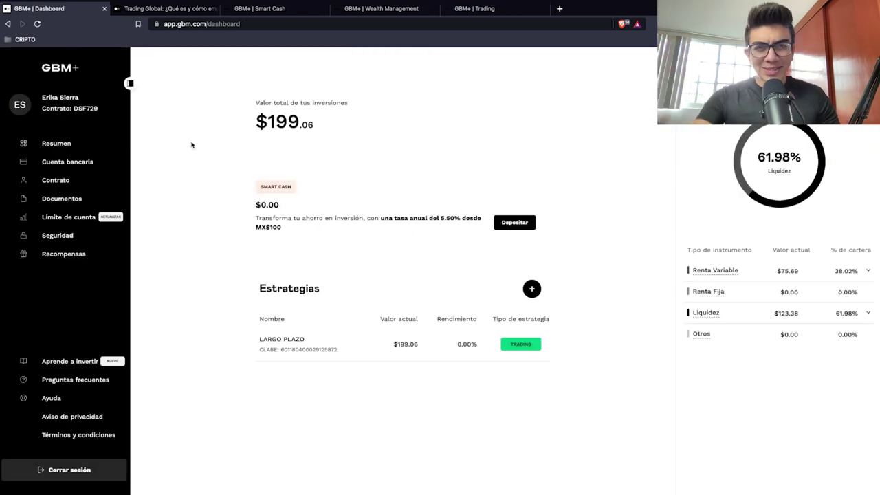